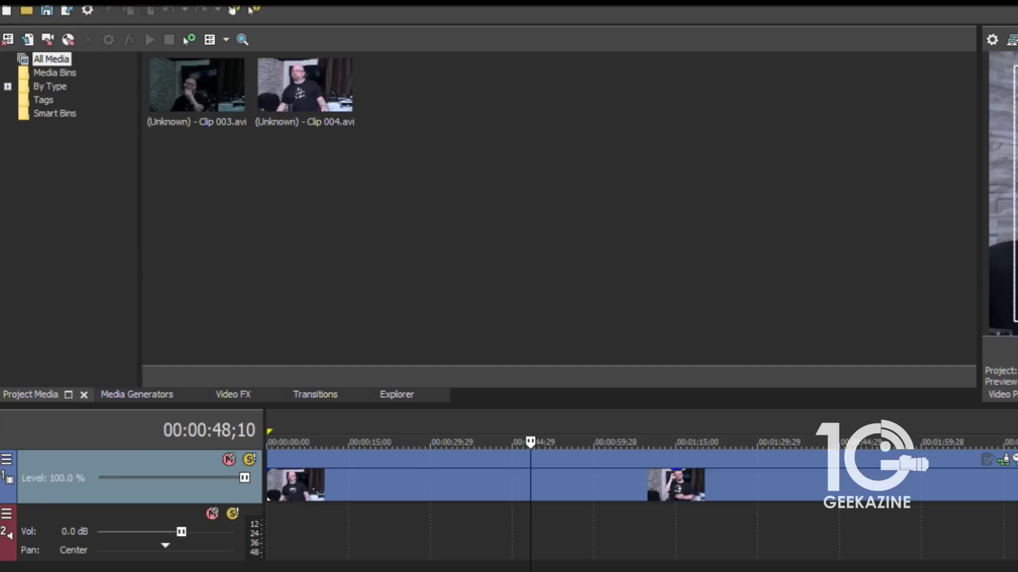
# Step: Set the display preferences' interface type to Light and accept the preference change
pyautogui.click(90, 8)
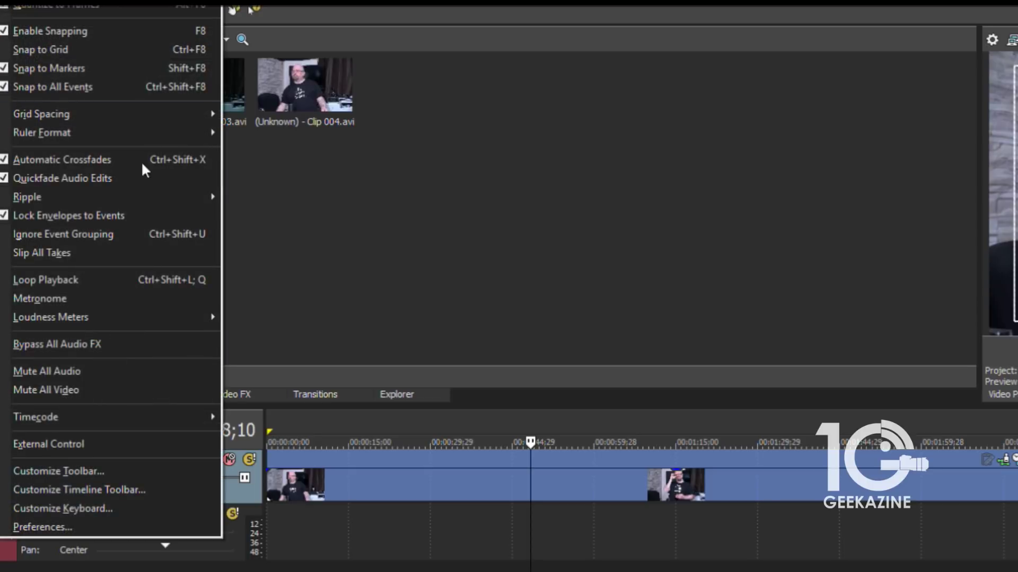
pyautogui.click(122, 522)
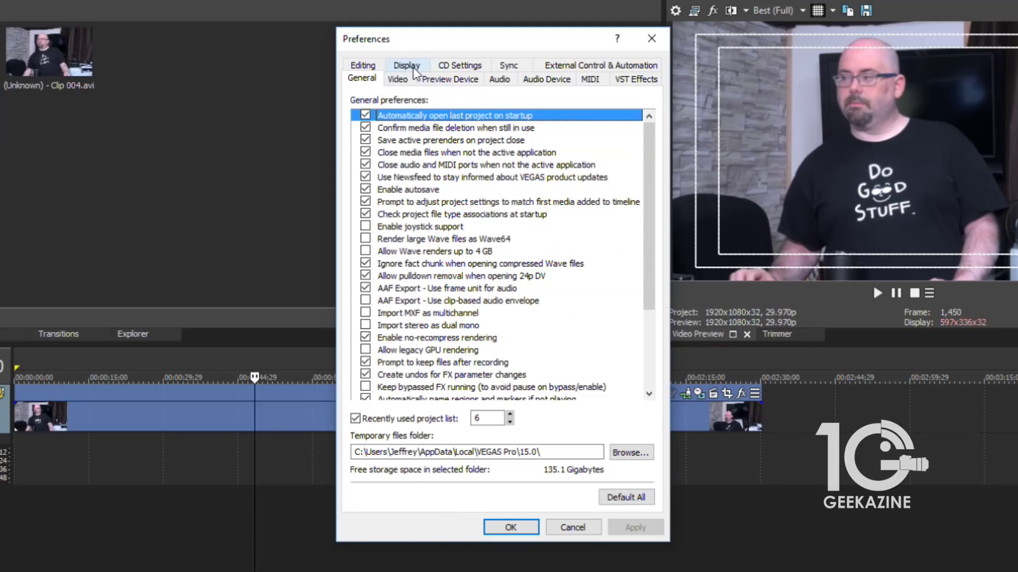
pyautogui.click(705, 105)
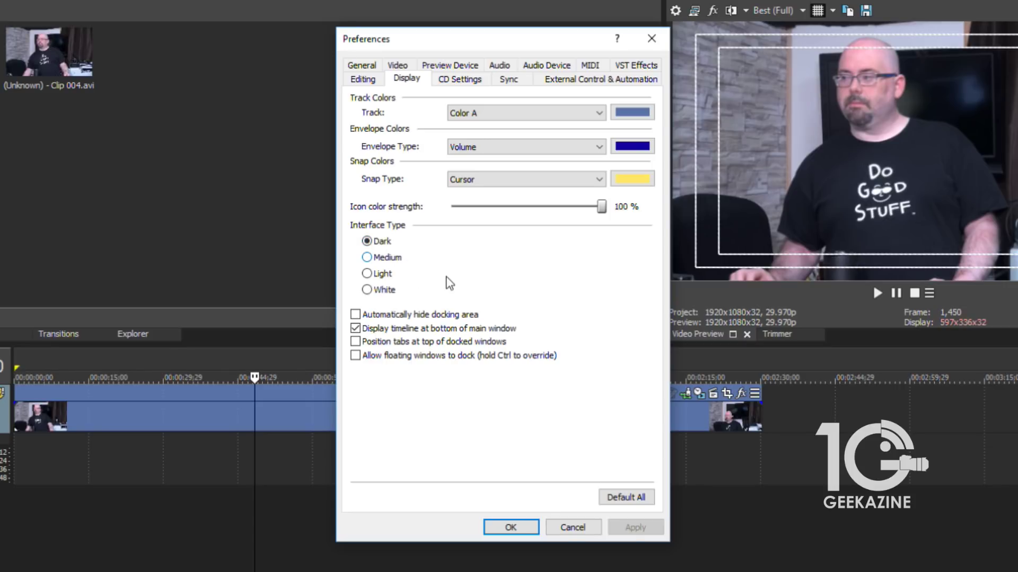
pyautogui.click(366, 274)
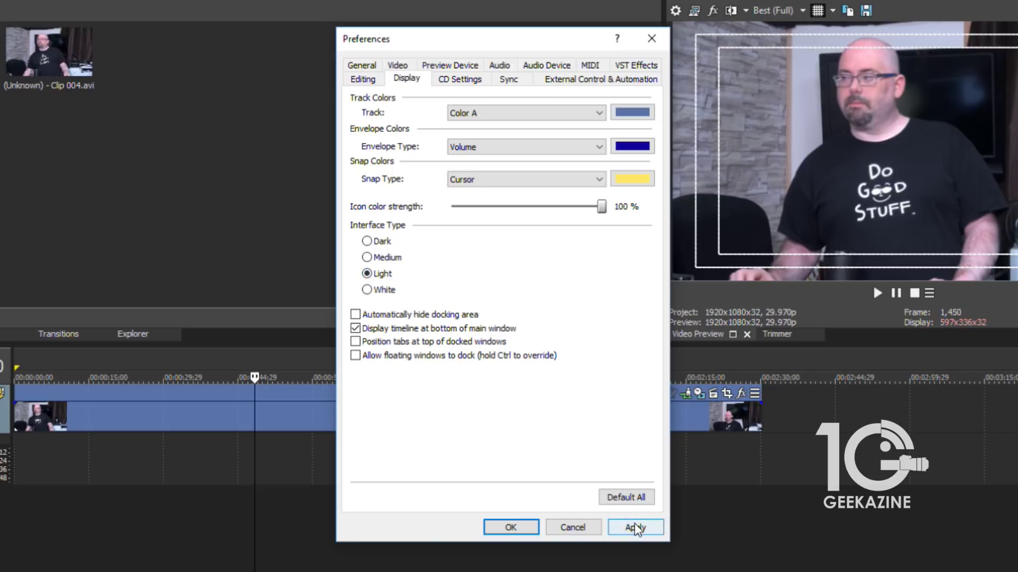
pyautogui.click(636, 528)
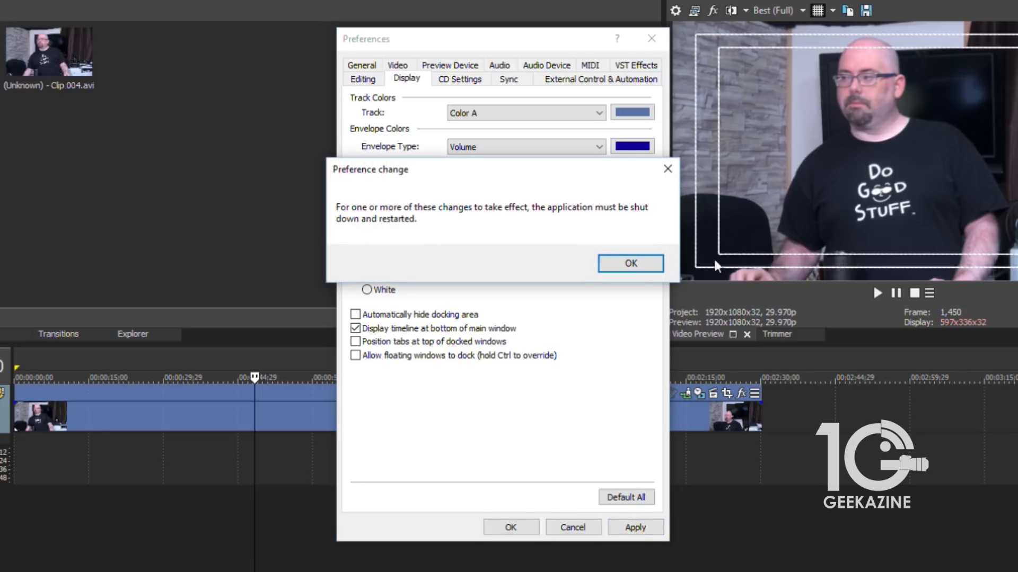
pyautogui.click(631, 263)
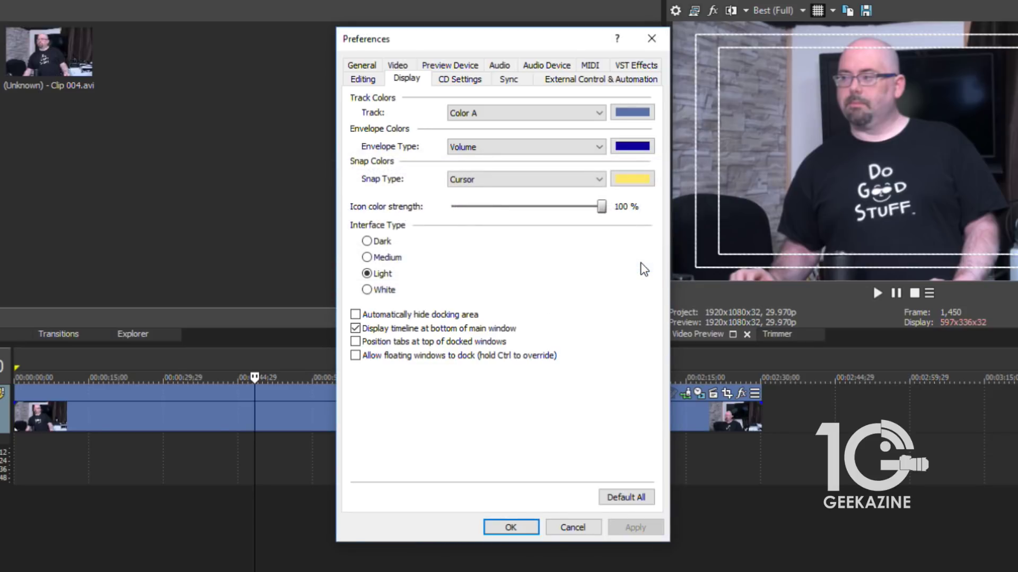
pyautogui.click(512, 528)
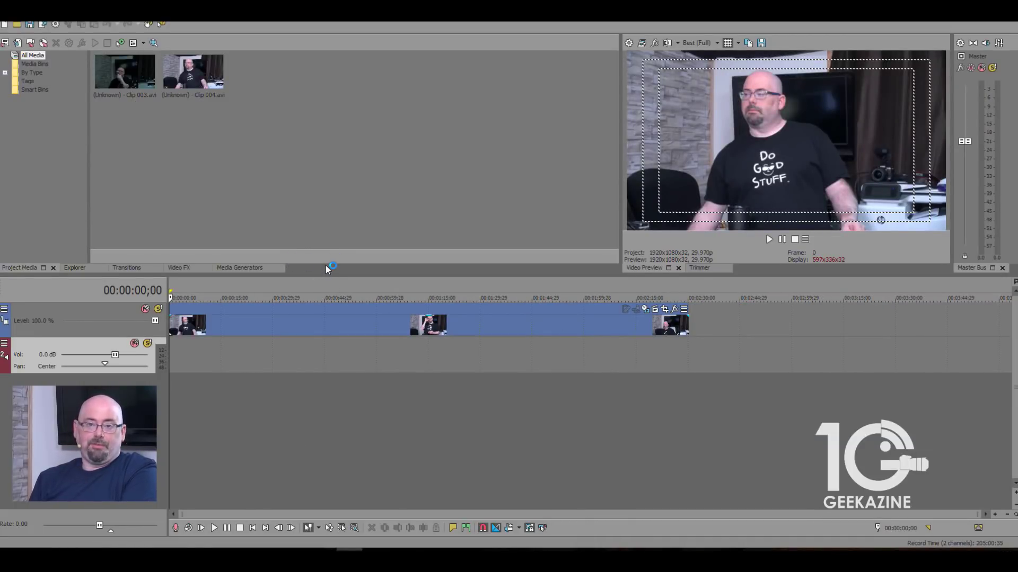
# Step: Set the display preferences' interface type to White, accept the change, and close the program for a restart
pyautogui.click(16, 14)
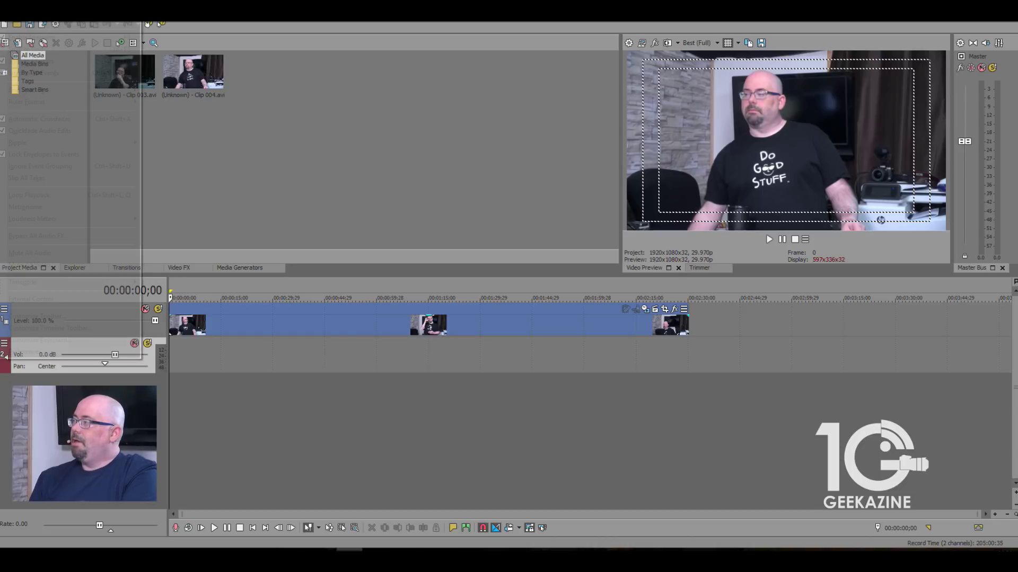
pyautogui.click(79, 352)
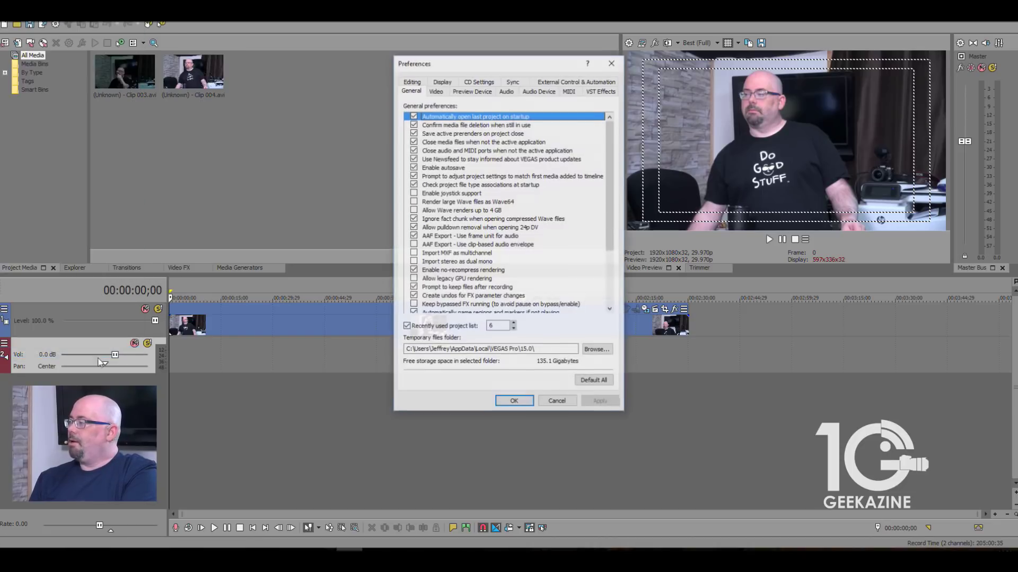
pyautogui.click(443, 88)
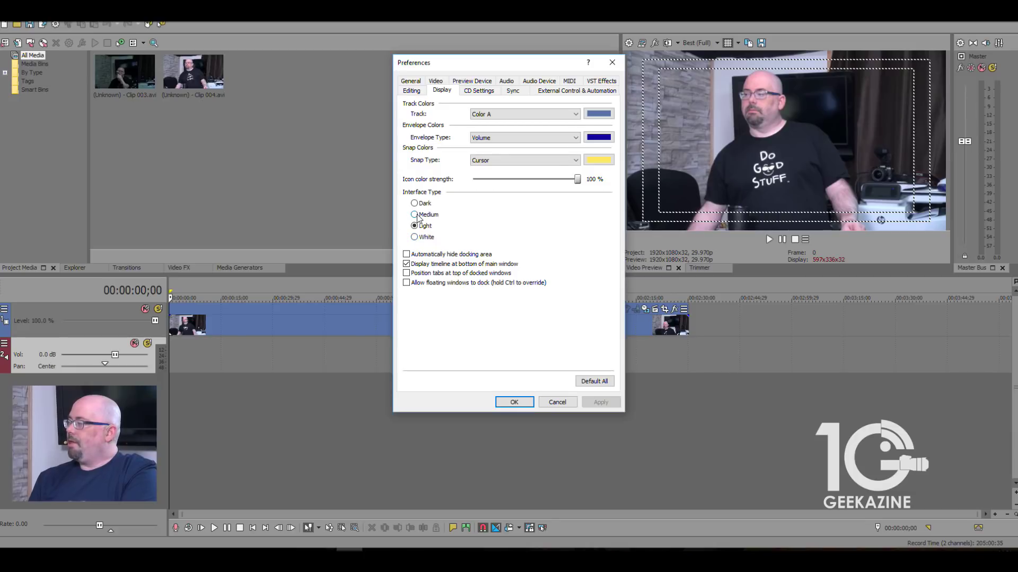
pyautogui.click(415, 237)
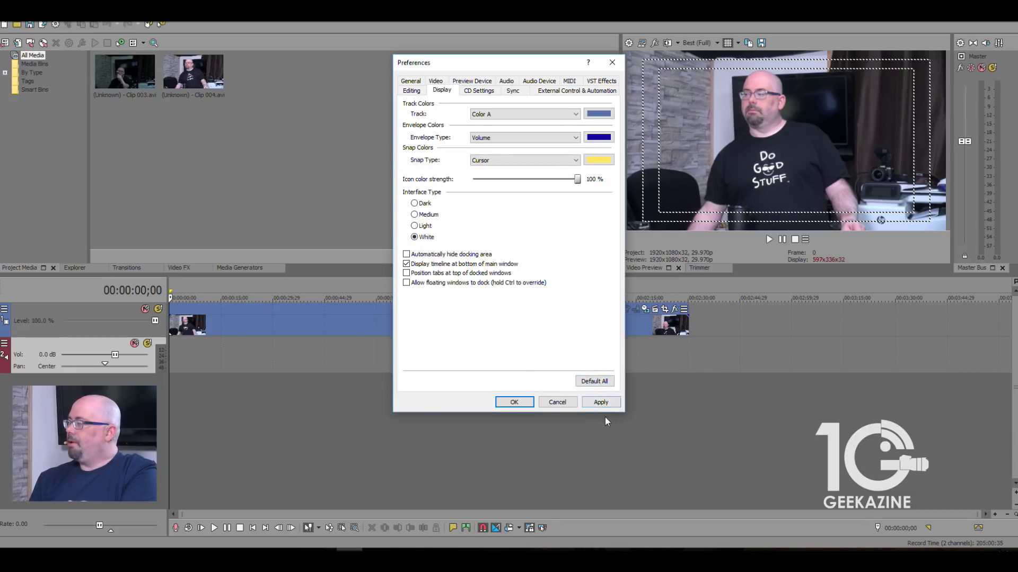
pyautogui.click(600, 401)
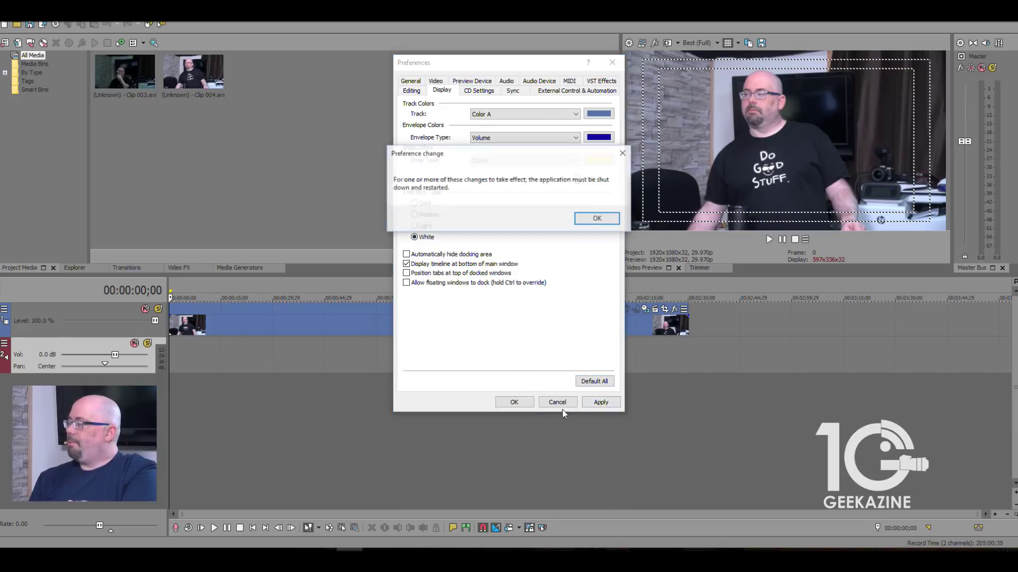
pyautogui.click(596, 223)
pyautogui.click(514, 401)
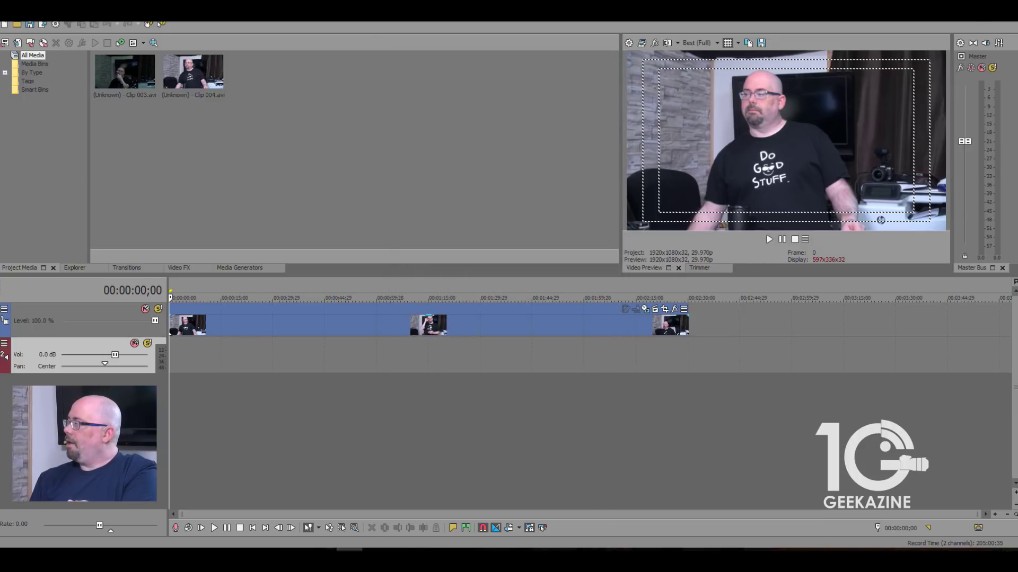
pyautogui.hotkey('alt', 'F4')
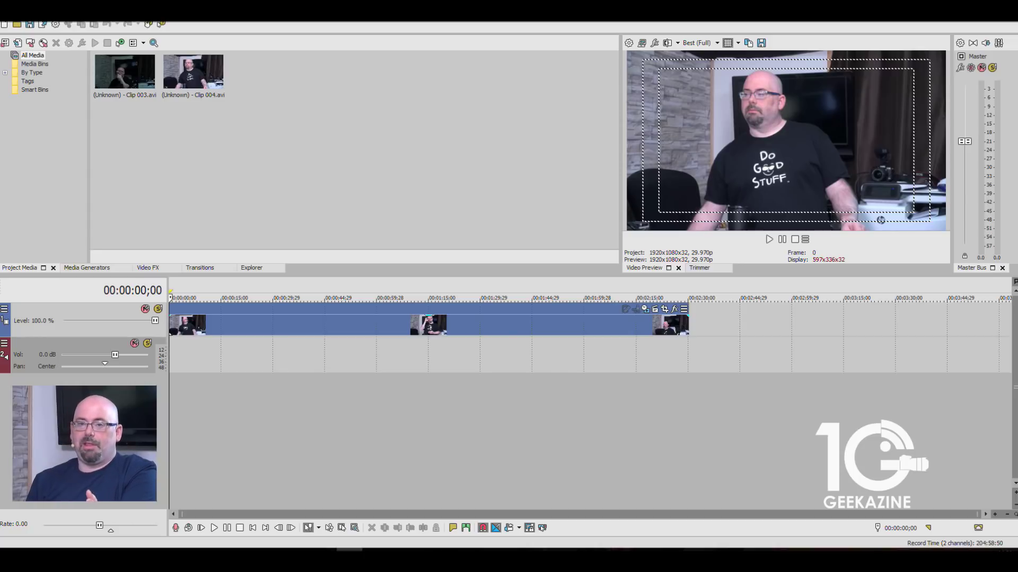
# Step: Set the display preferences' interface type to Dark and accept the preference change
pyautogui.hotkey('alt', 'o')
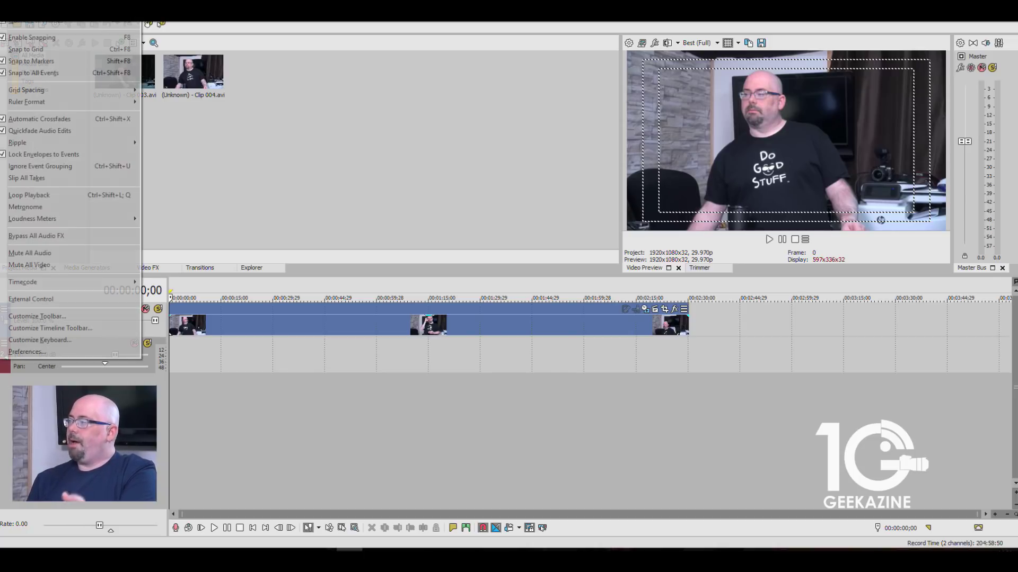
pyautogui.click(95, 350)
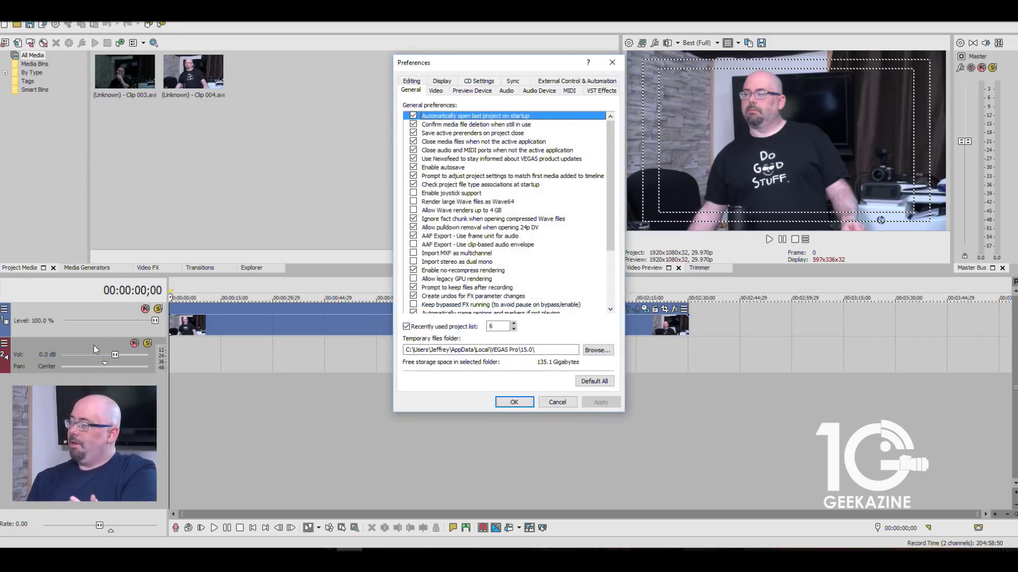
pyautogui.click(435, 85)
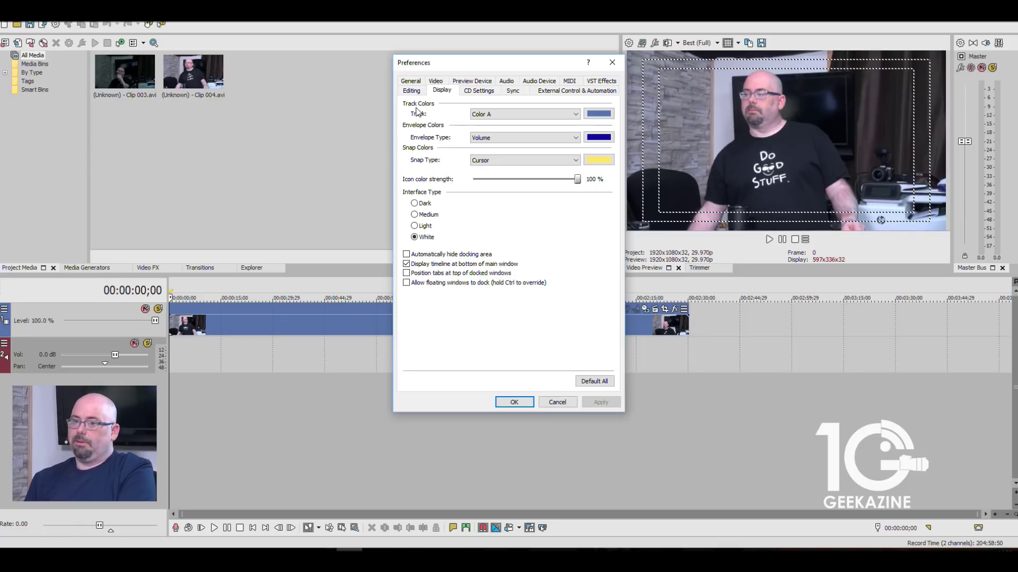
pyautogui.click(414, 205)
pyautogui.click(605, 401)
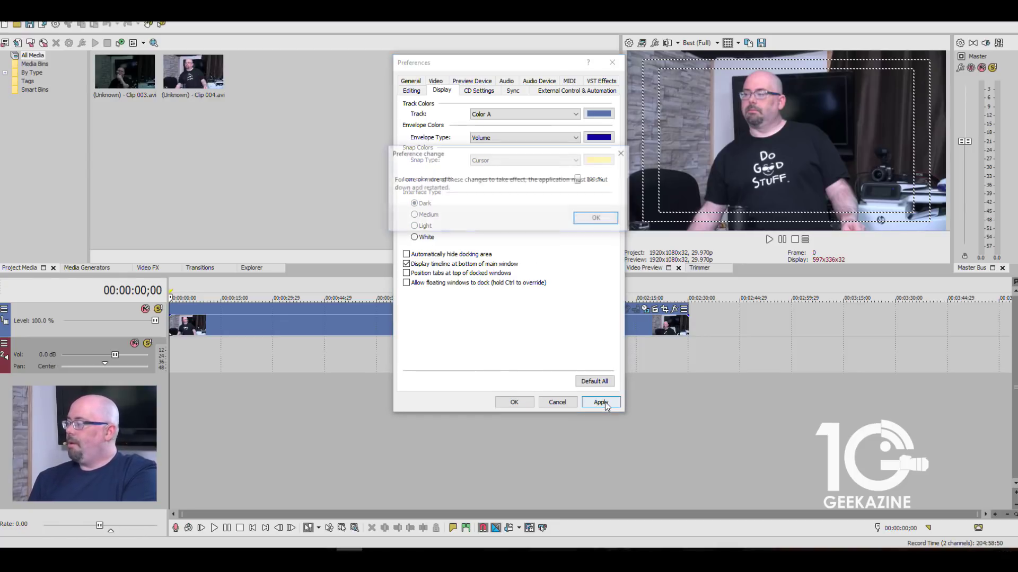
pyautogui.click(596, 217)
pyautogui.click(514, 402)
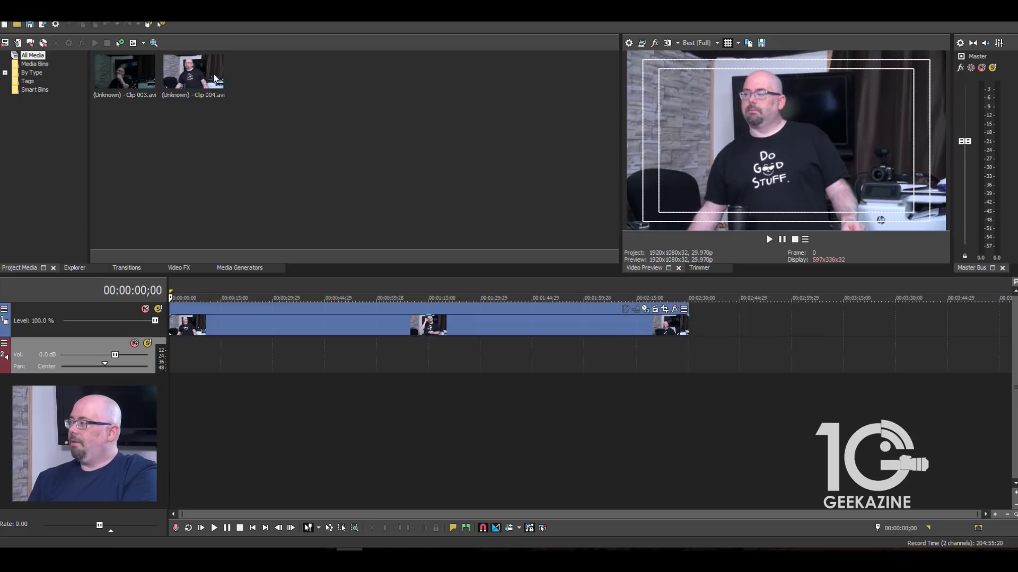
# Step: Lower the icon color strength to 0% in the display preferences and accept the preference change
pyautogui.hotkey('alt', 'o')
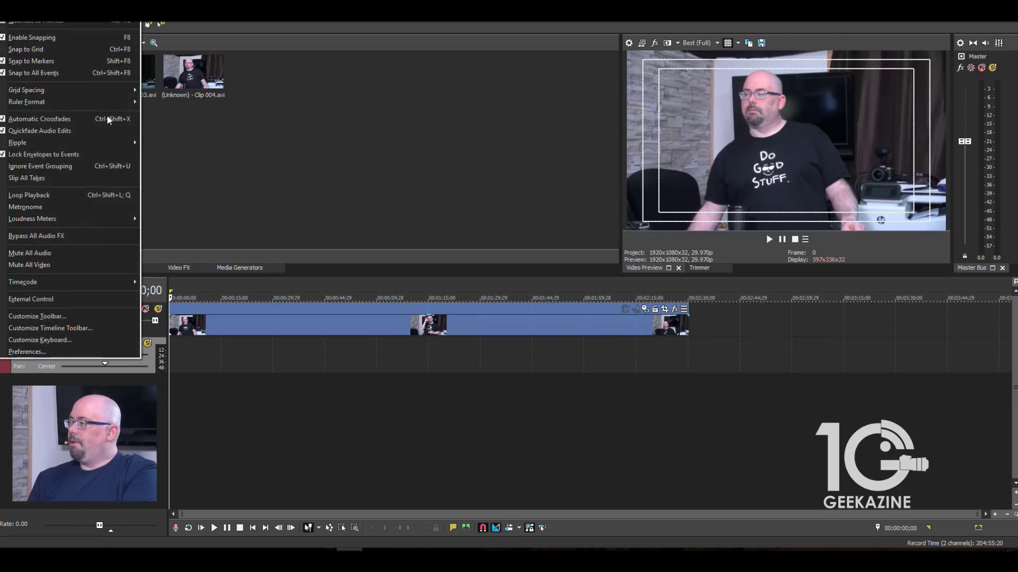
pyautogui.click(103, 352)
pyautogui.click(448, 83)
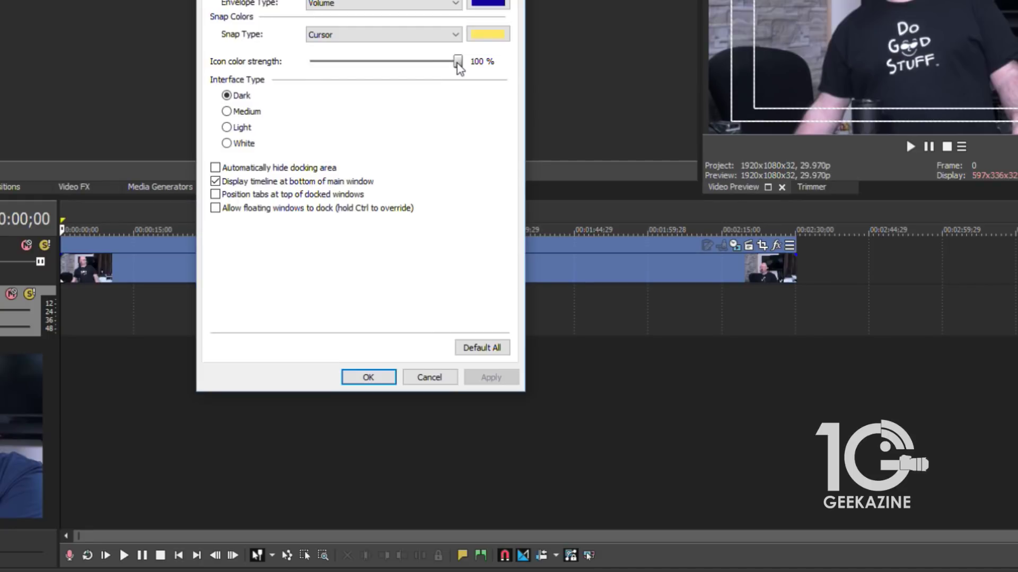
pyautogui.moveTo(457, 64); pyautogui.dragTo(256, 81)
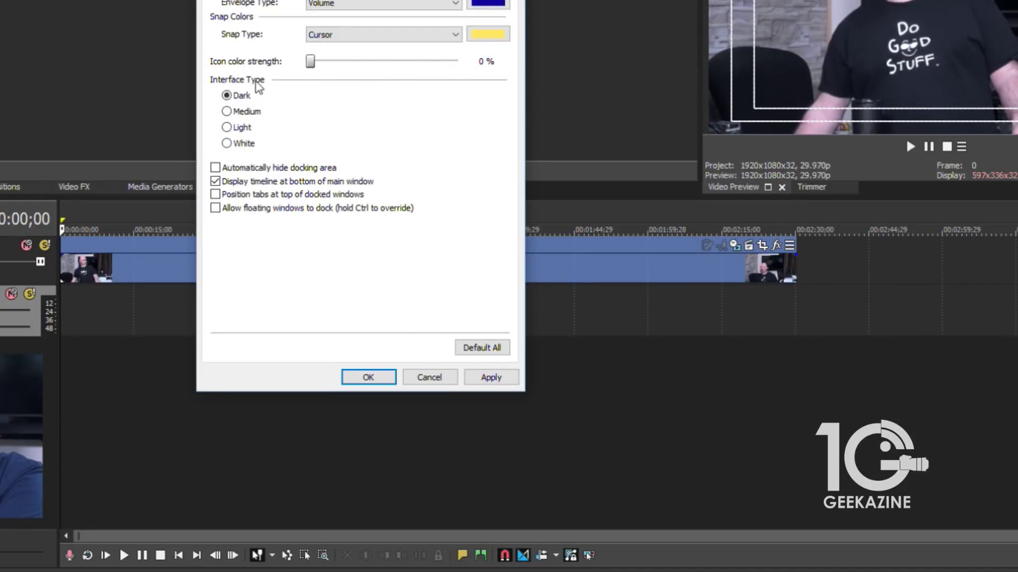
pyautogui.click(501, 378)
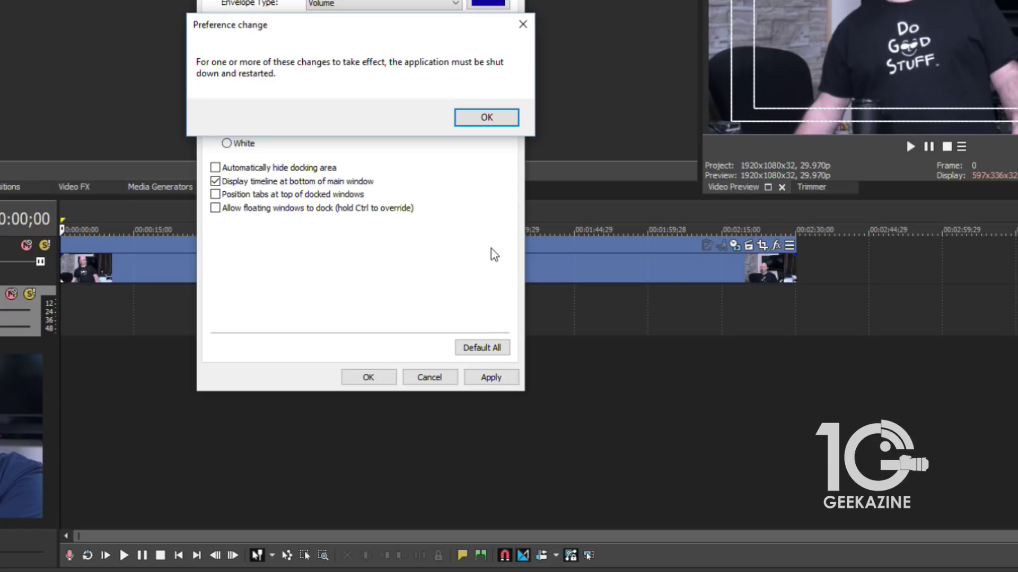
pyautogui.click(497, 120)
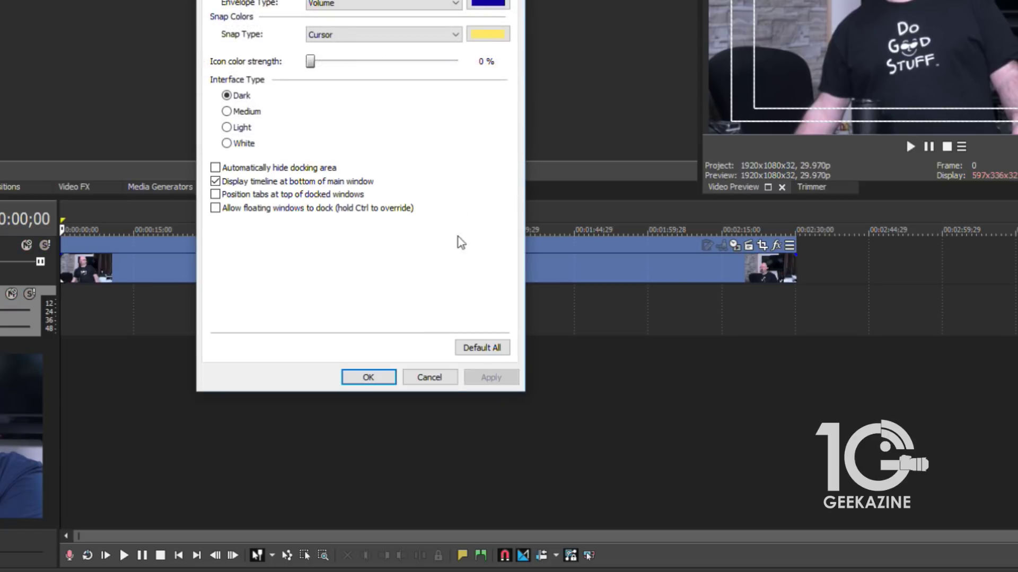
pyautogui.click(386, 376)
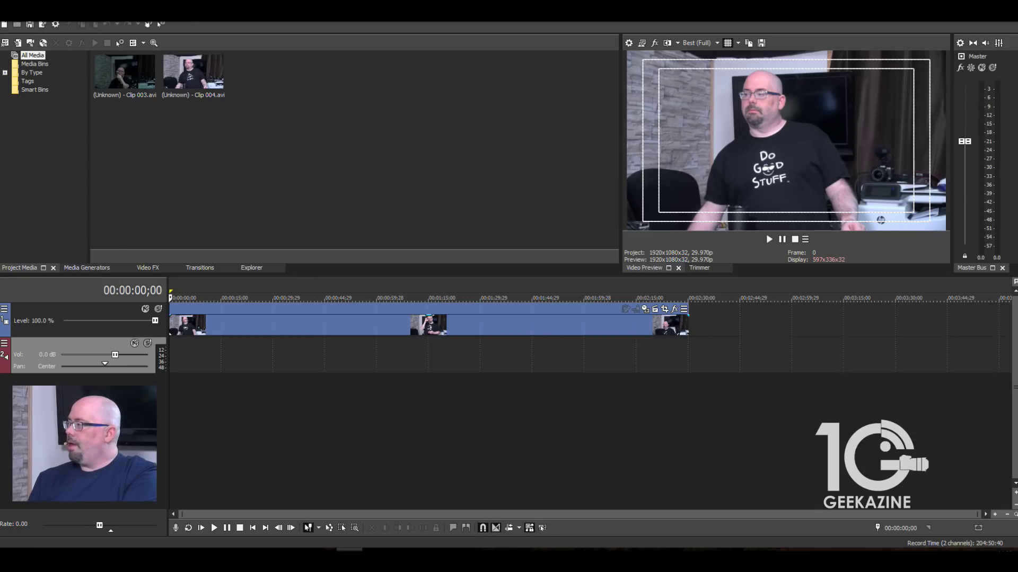
# Step: Raise the icon color strength to its maximum in the display preferences and accept the preference change
pyautogui.hotkey('alt', 'o')
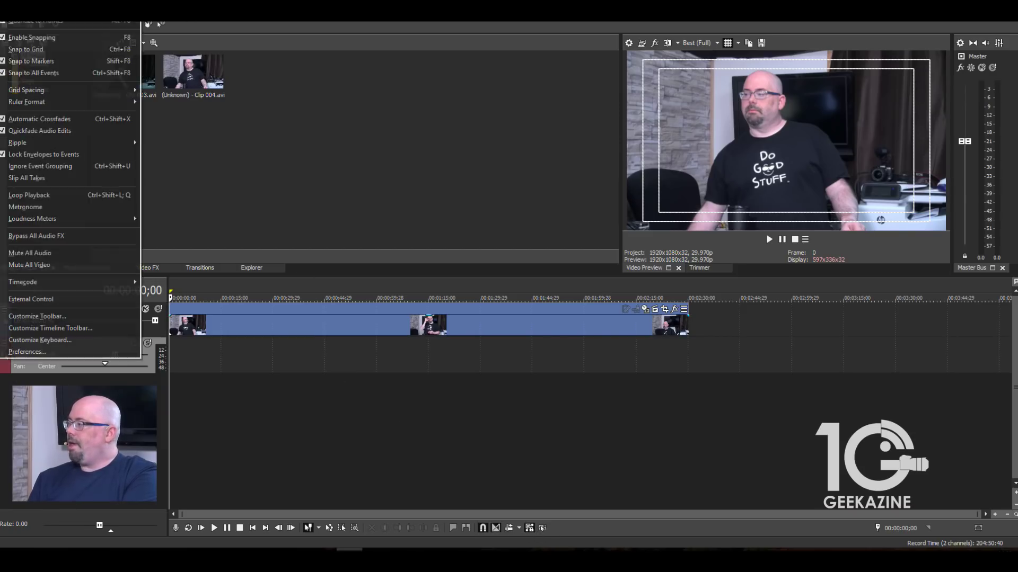
pyautogui.click(63, 352)
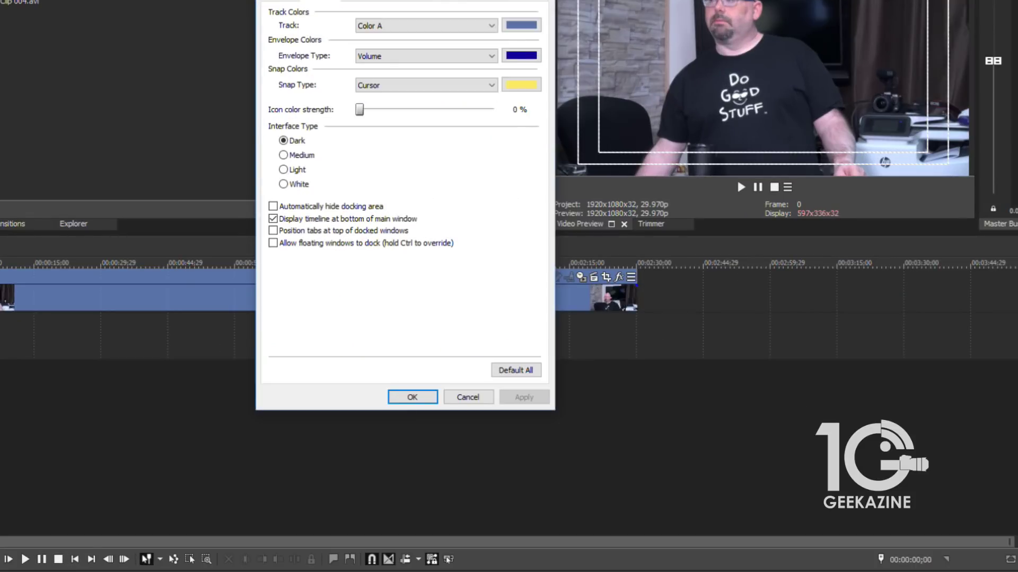
pyautogui.moveTo(360, 112); pyautogui.dragTo(544, 127)
pyautogui.click(407, 401)
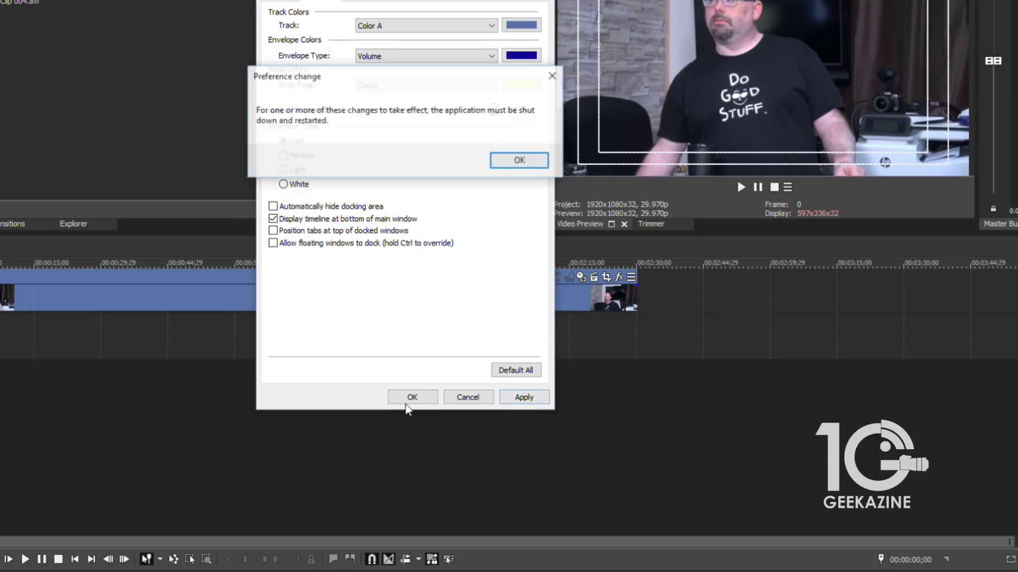
pyautogui.click(518, 160)
pyautogui.click(410, 397)
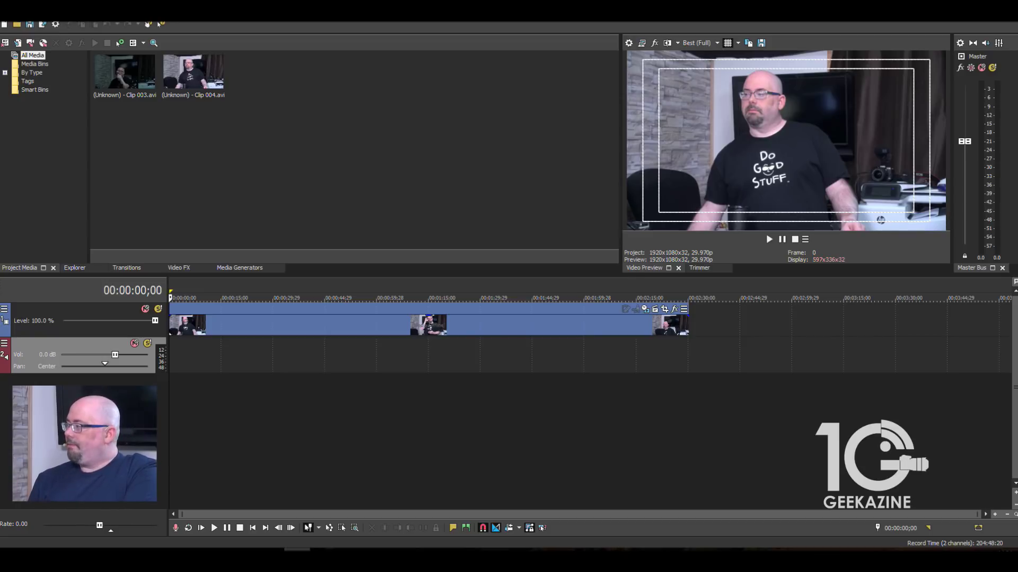
# Step: Increase the height of the video track and select its clip on the timeline
pyautogui.moveTo(132, 335); pyautogui.dragTo(132, 391)
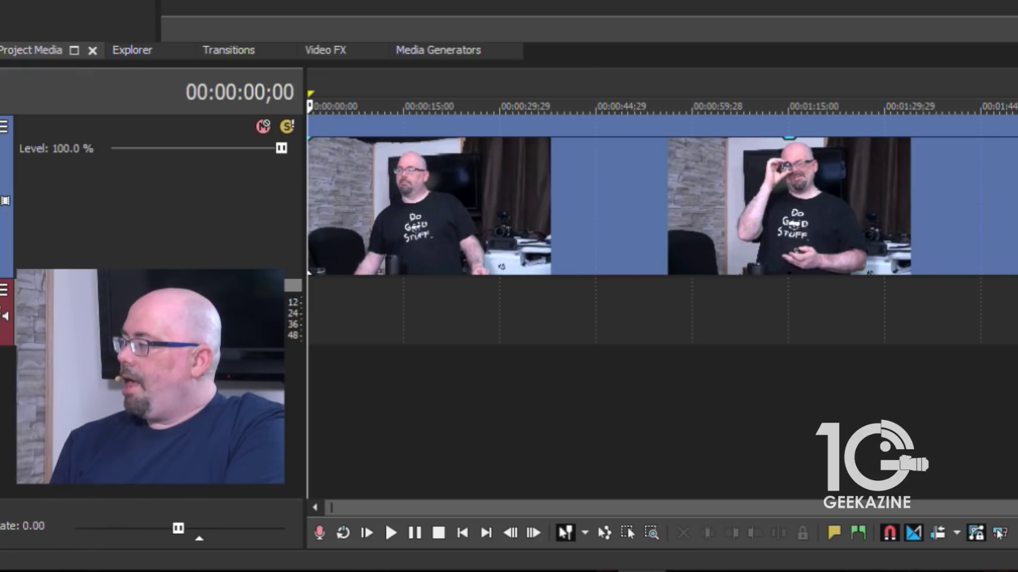
pyautogui.moveTo(790, 150); pyautogui.dragTo(807, 120)
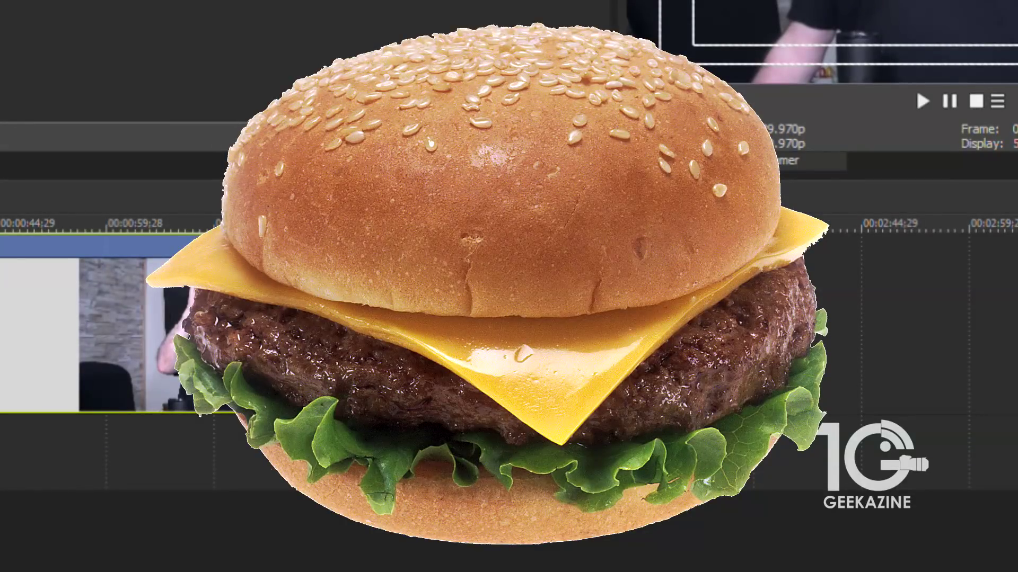
# Step: Hide all controls in the video event headers through the visible button set, and open the clip header's menu
pyautogui.click(746, 250)
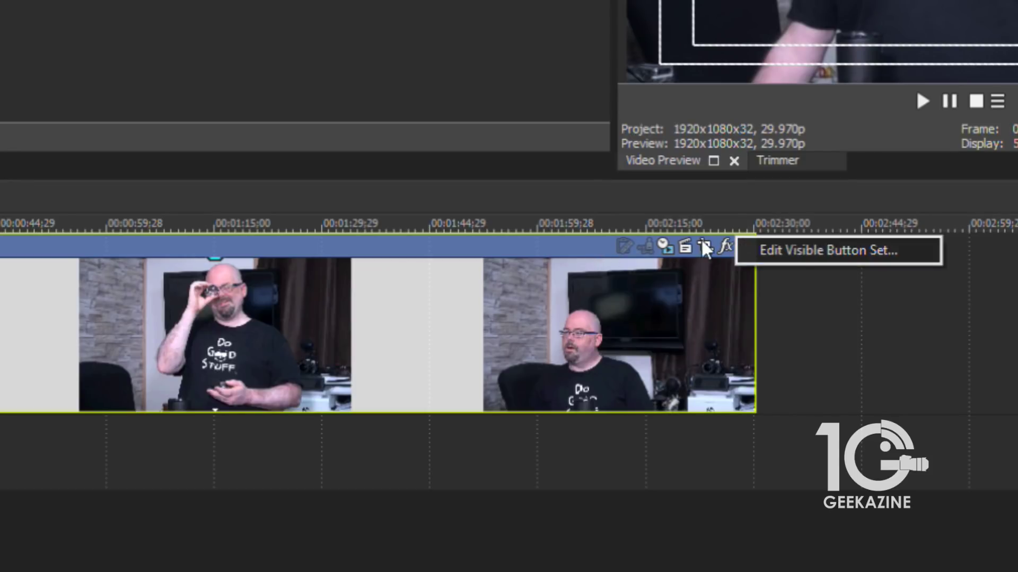
pyautogui.click(797, 252)
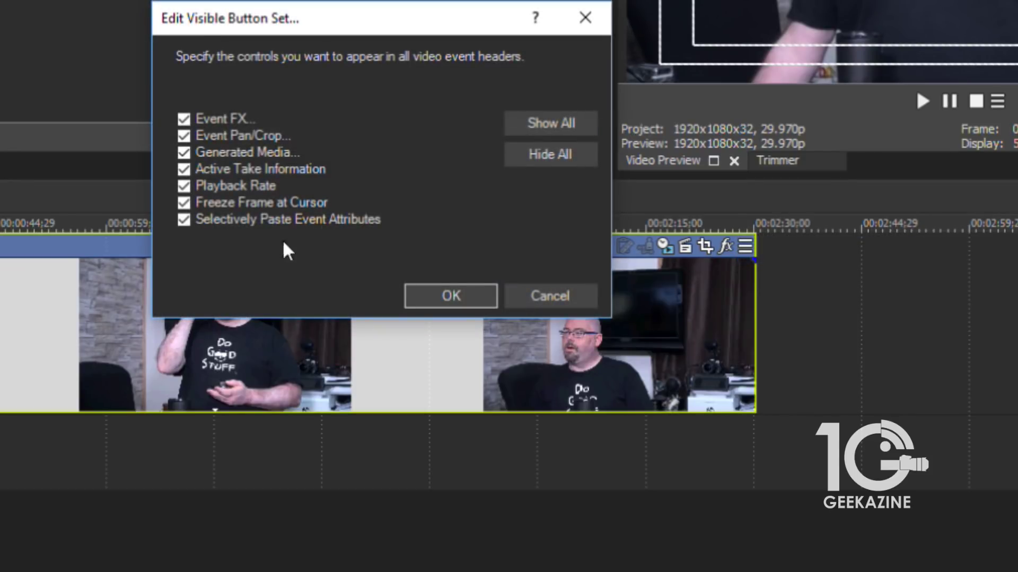
pyautogui.click(558, 155)
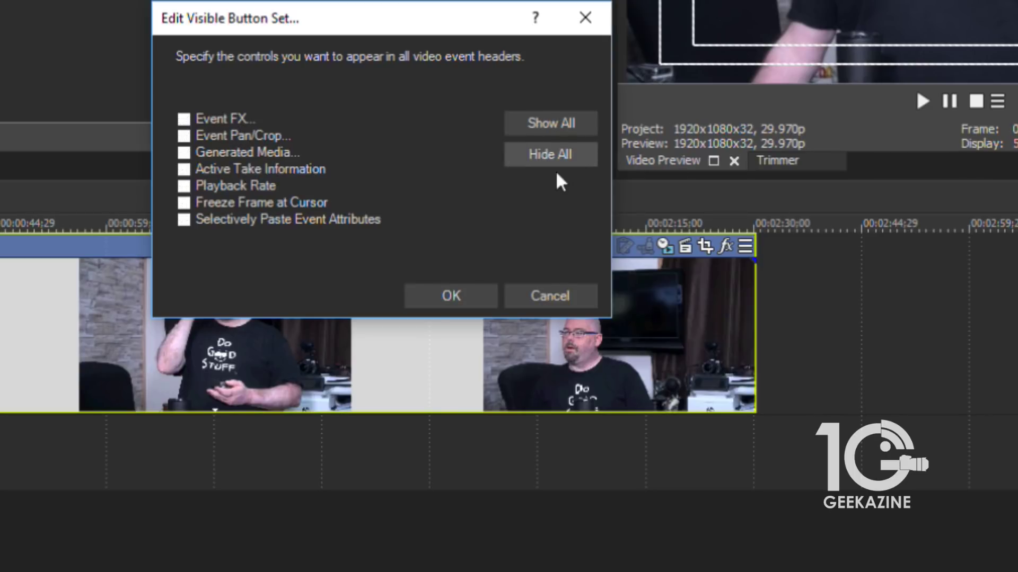
pyautogui.click(467, 297)
pyautogui.click(741, 245)
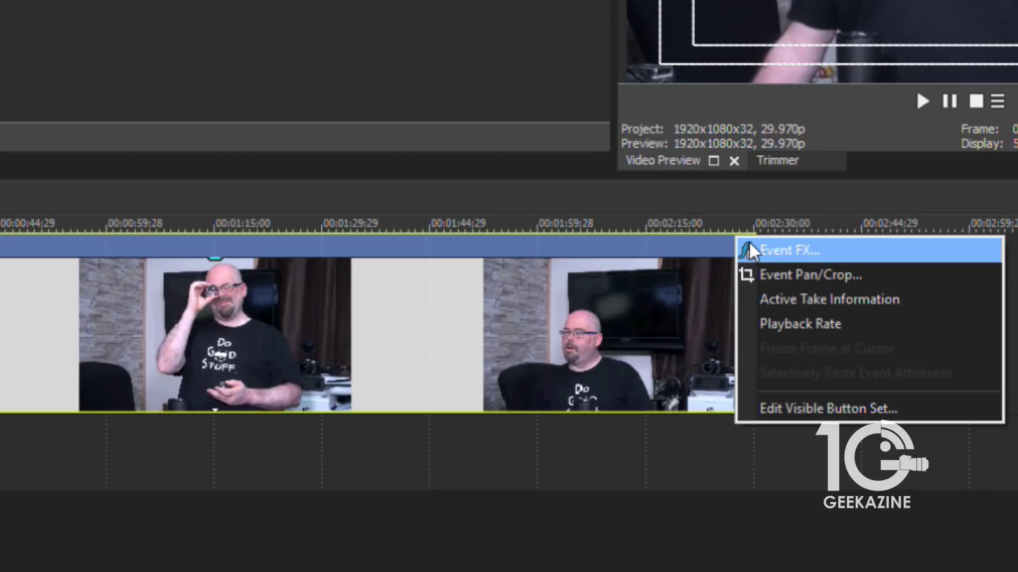
# Step: Show only the Event Pan/Crop and Event FX controls in all video event headers through the visible button set
pyautogui.click(817, 416)
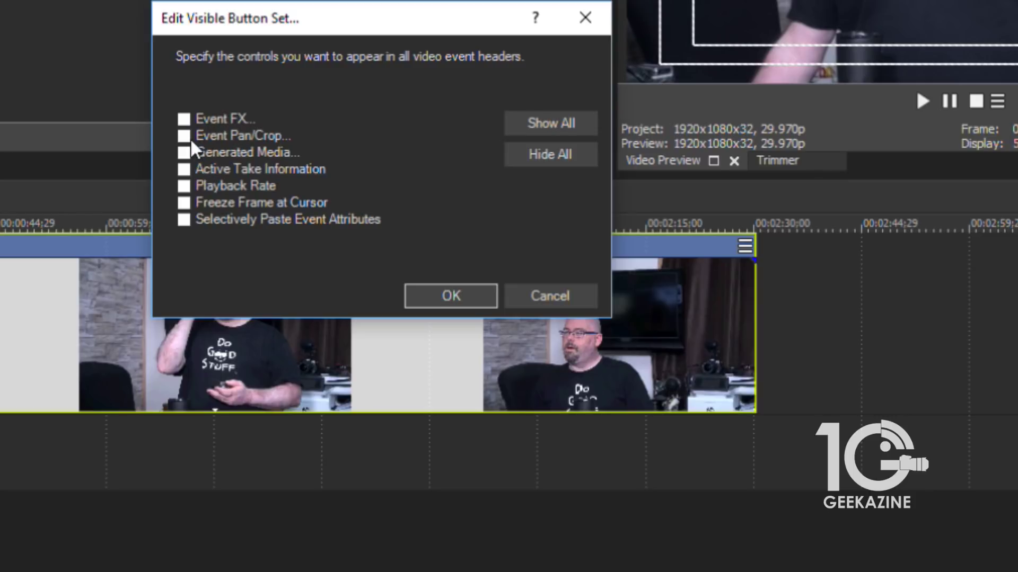
pyautogui.click(190, 139)
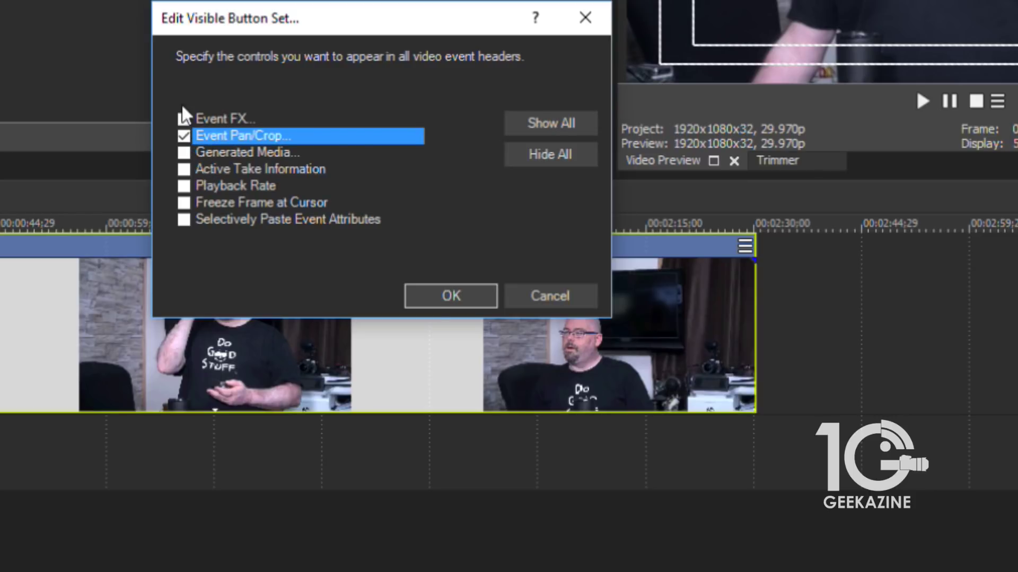
pyautogui.click(183, 119)
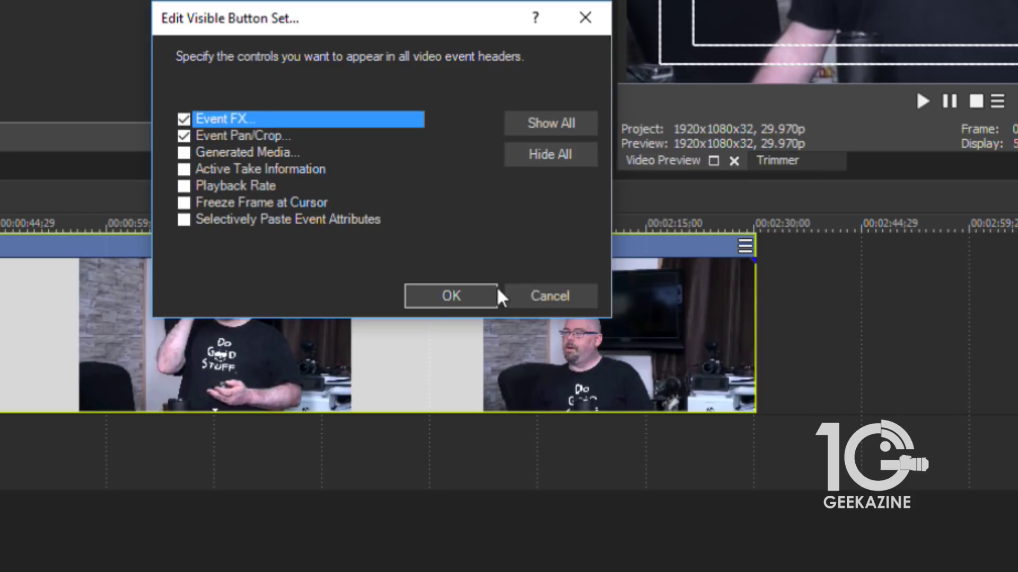
pyautogui.click(482, 294)
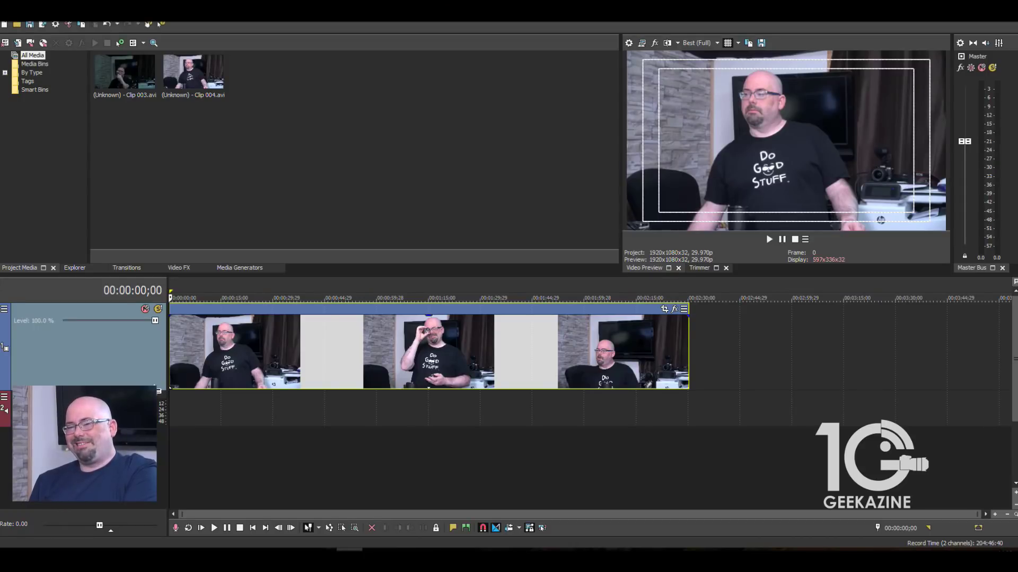
# Step: Try several heights for the video track, leaving it just tall enough for a thin strip of clip thumbnails
pyautogui.moveTo(159, 390); pyautogui.dragTo(161, 320)
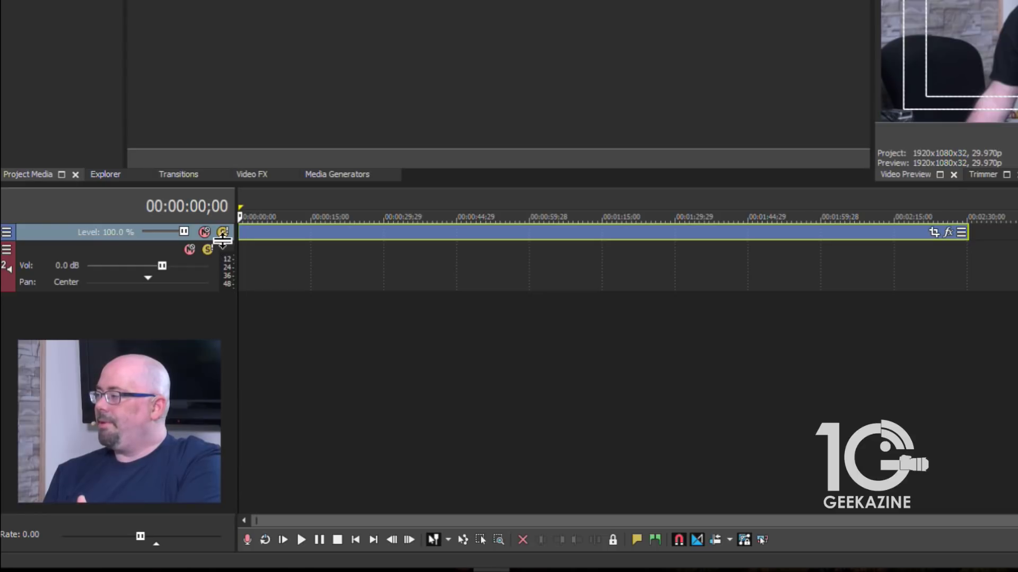
pyautogui.moveTo(222, 247); pyautogui.dragTo(222, 311)
pyautogui.moveTo(609, 241); pyautogui.dragTo(625, 226)
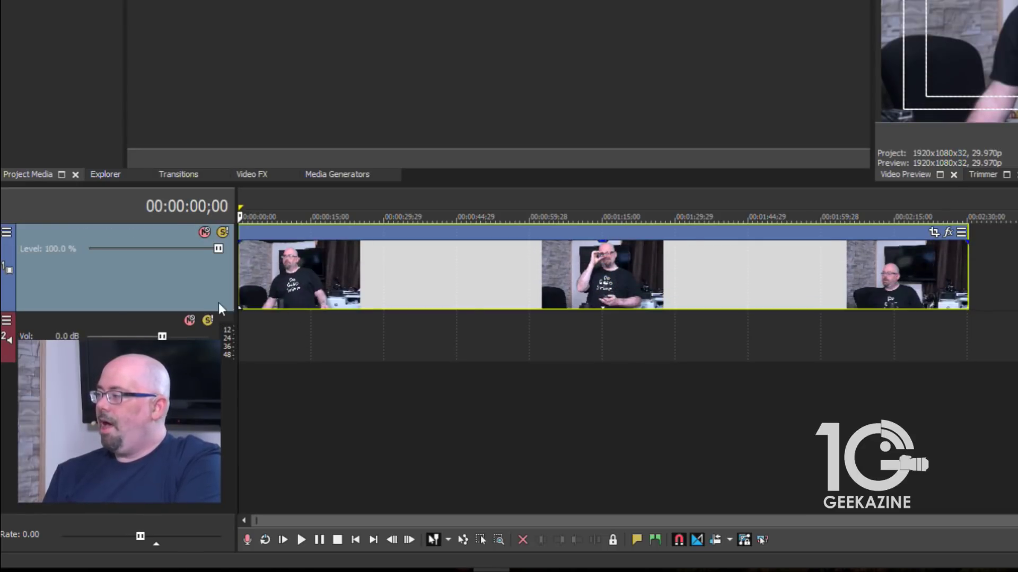
pyautogui.moveTo(222, 311); pyautogui.dragTo(224, 253)
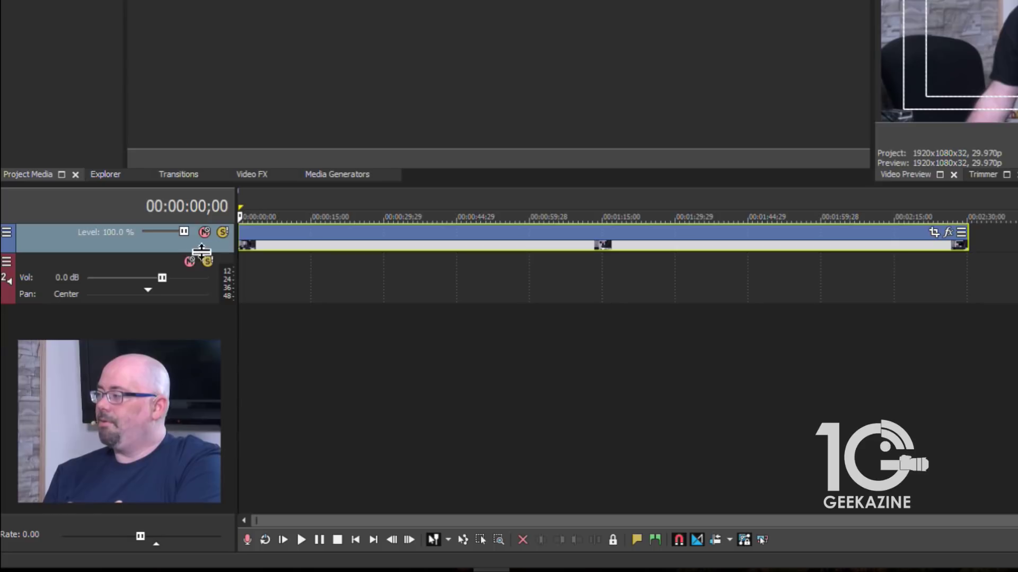
pyautogui.moveTo(199, 252); pyautogui.dragTo(199, 269)
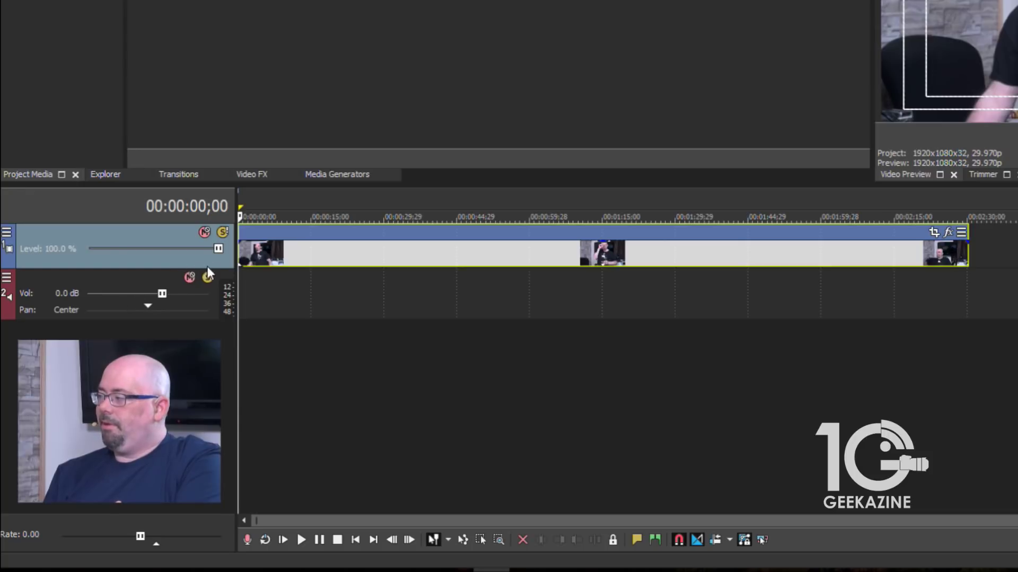
pyautogui.moveTo(207, 268); pyautogui.dragTo(206, 257)
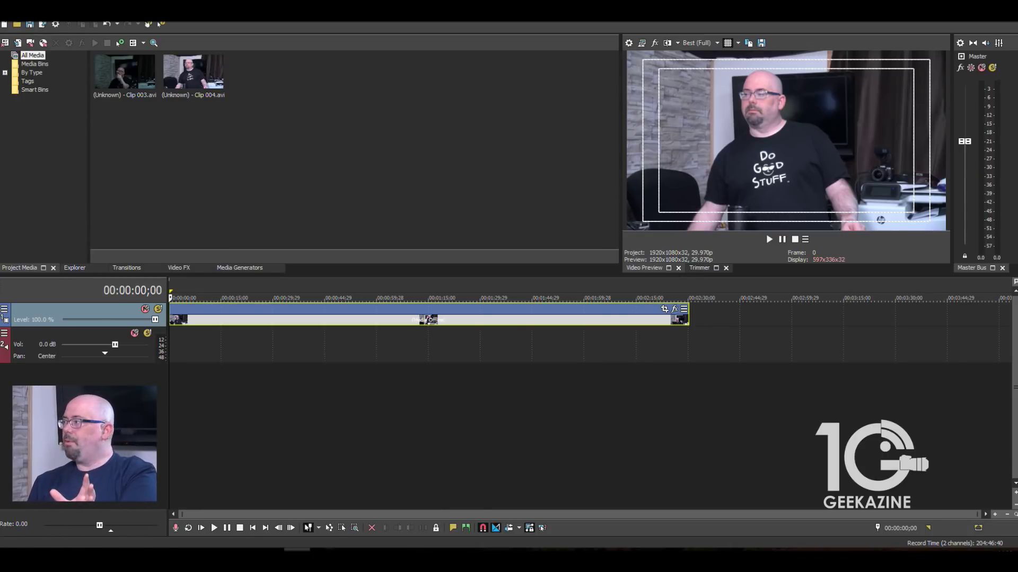
# Step: Examine the MAGIX AVC/AAC MP4 templates and the render options in the Render As dialog, and close it without rendering
pyautogui.hotkey('alt', 'f')
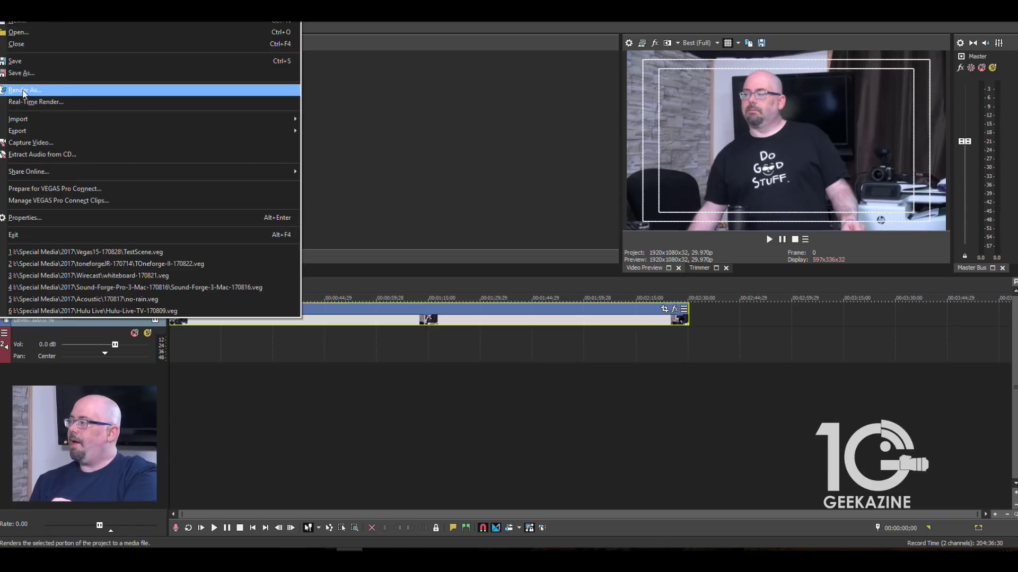
pyautogui.click(141, 90)
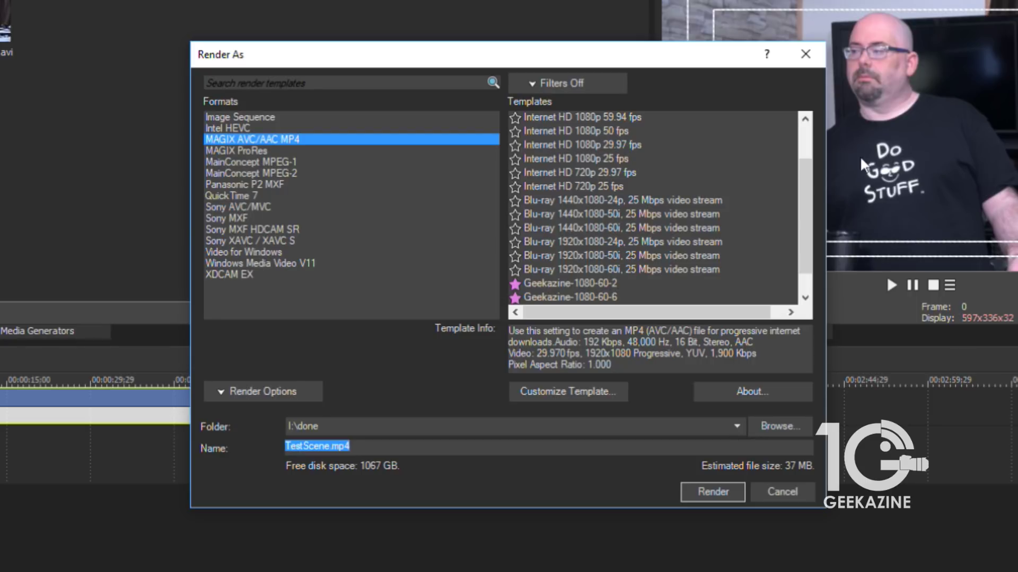
pyautogui.moveTo(806, 217); pyautogui.dragTo(267, 396)
pyautogui.click(274, 392)
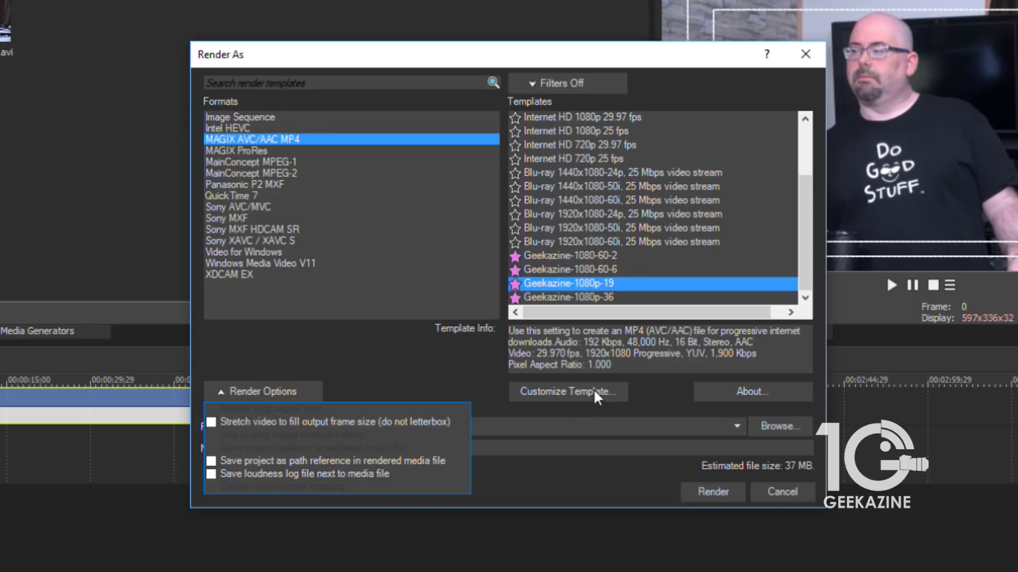
pyautogui.click(403, 385)
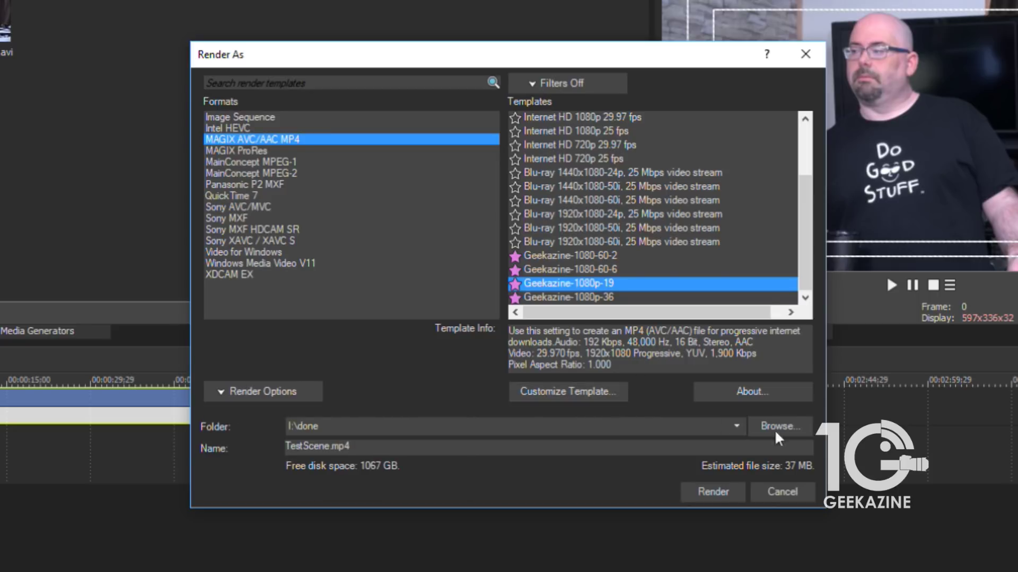
pyautogui.click(791, 498)
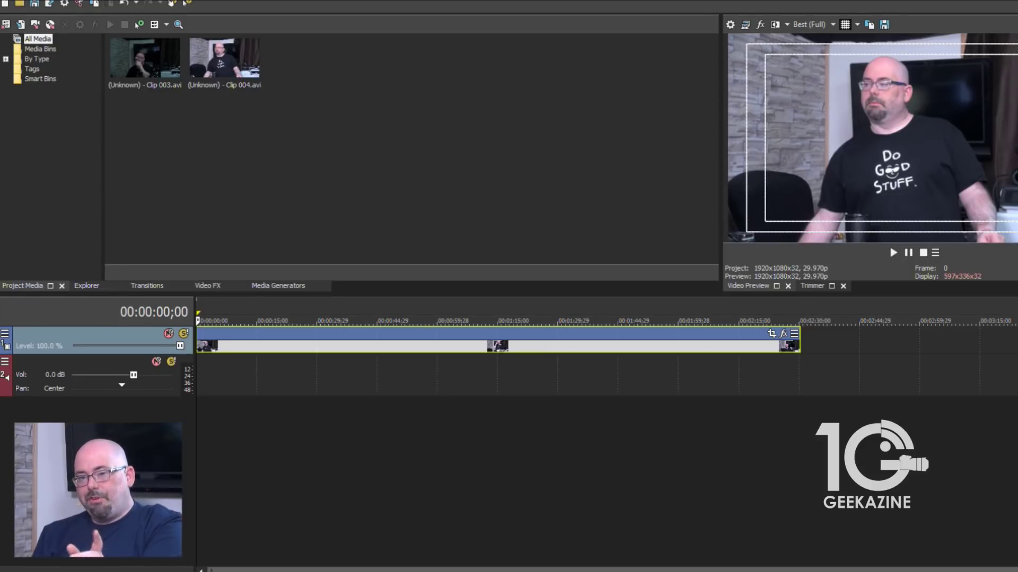
# Step: Open the YouTube upload form for the TestScene project and choose Higher render quality
pyautogui.hotkey('alt', 'f')
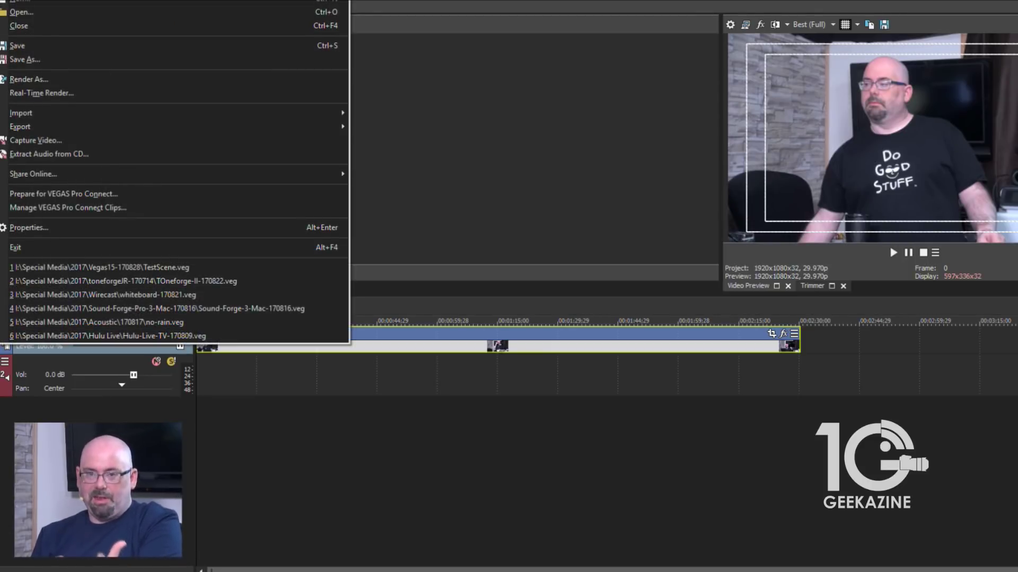
pyautogui.moveTo(53, 175)
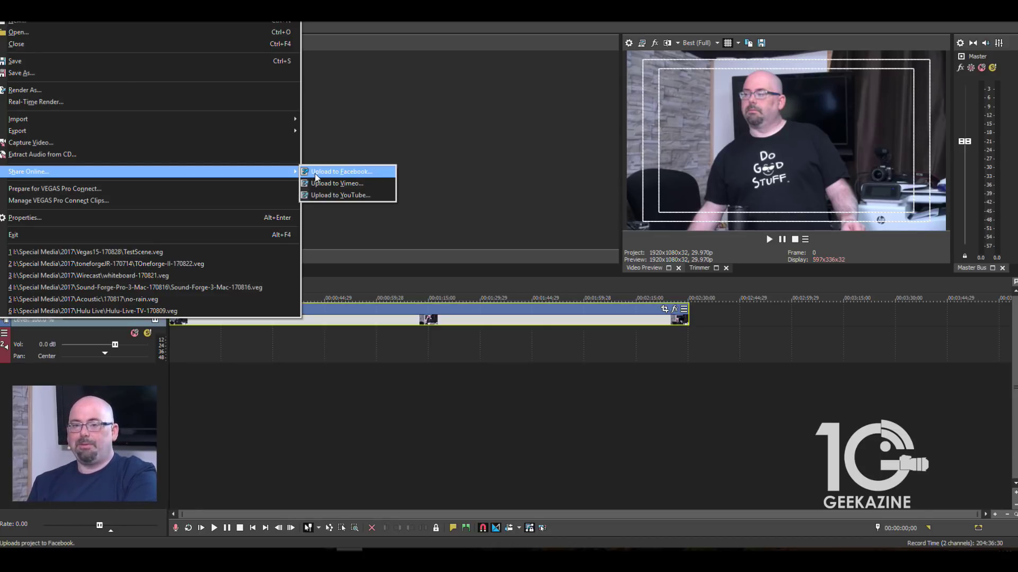
pyautogui.click(340, 195)
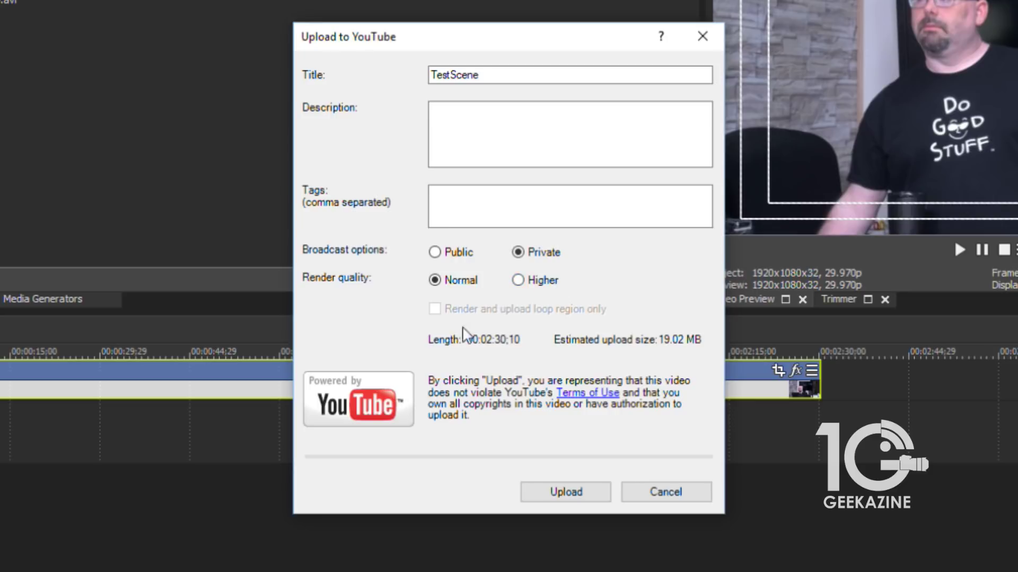
pyautogui.click(518, 280)
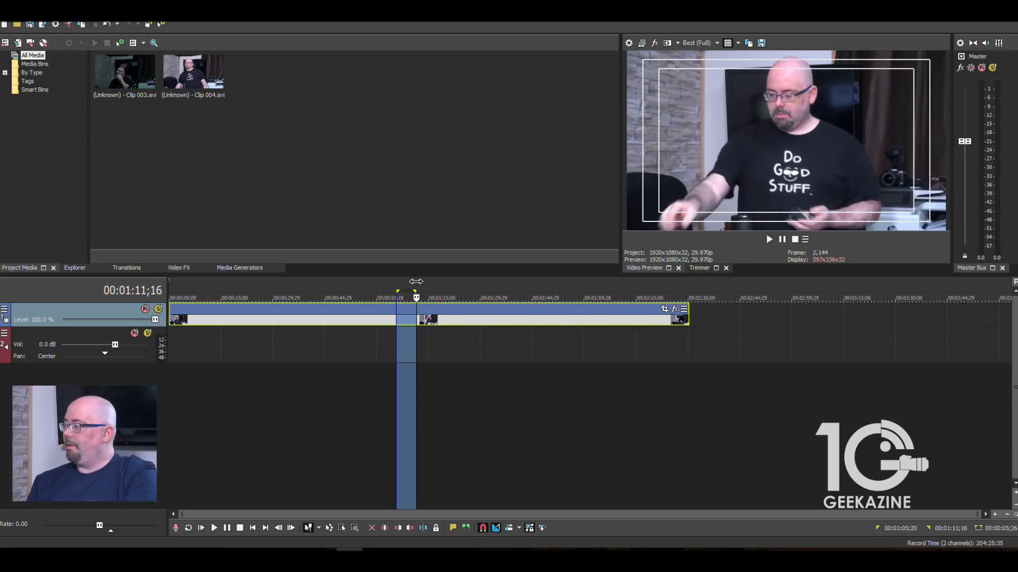
# Step: Start a Facebook upload of TestScene at Higher render quality, rendering and uploading the loop region only
pyautogui.hotkey('alt', 'f')
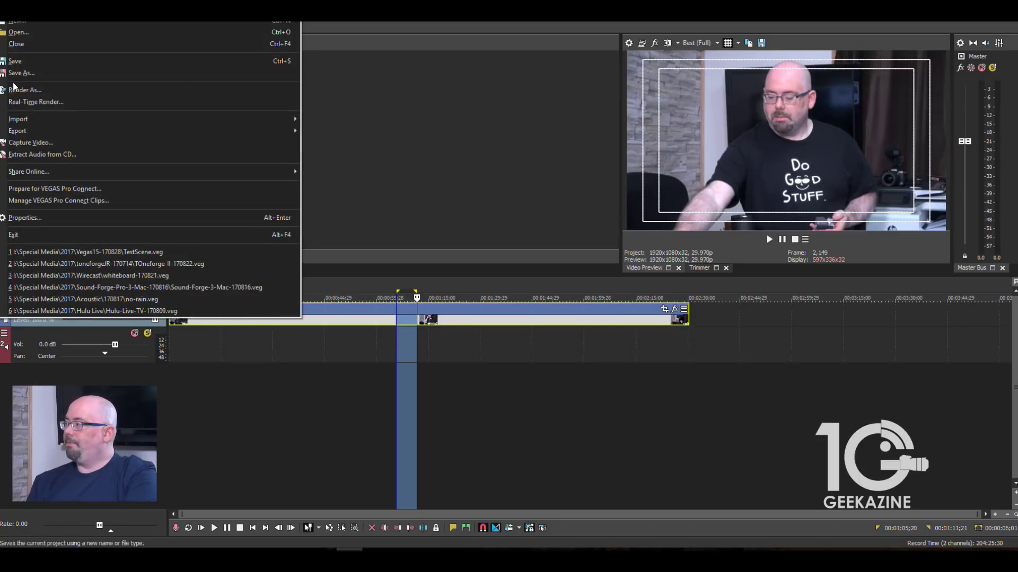
pyautogui.moveTo(27, 174)
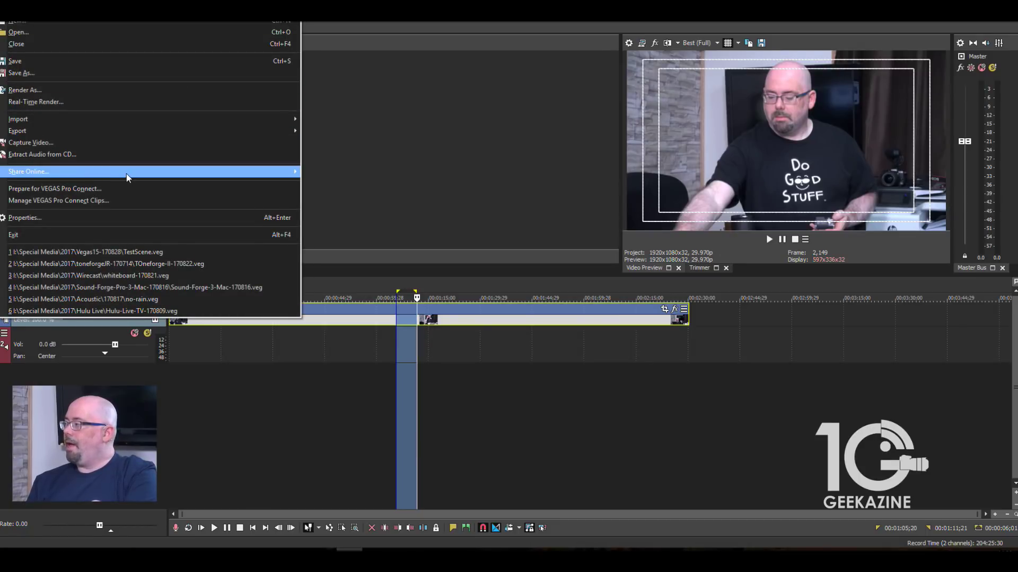
pyautogui.click(329, 174)
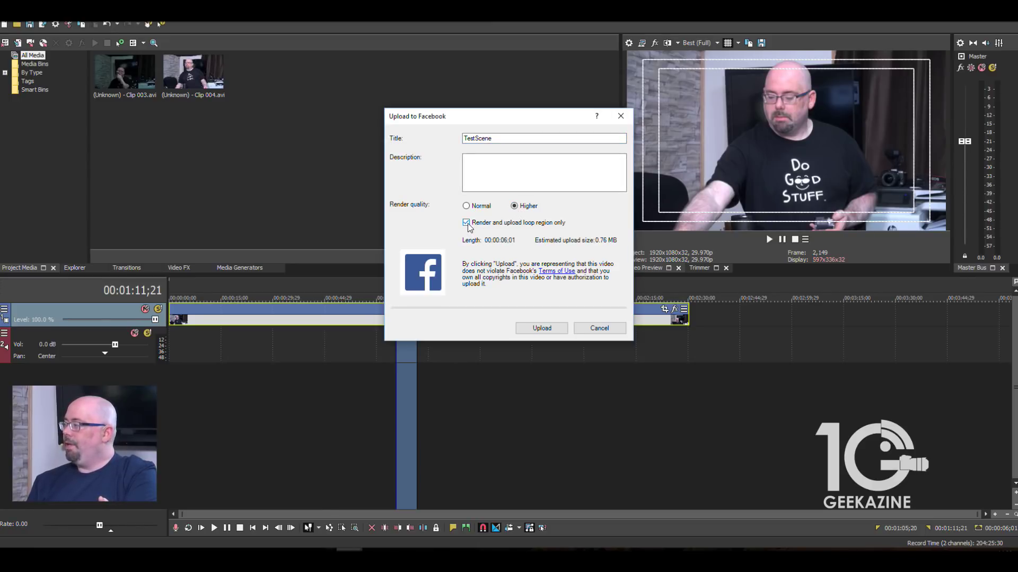
pyautogui.click(554, 329)
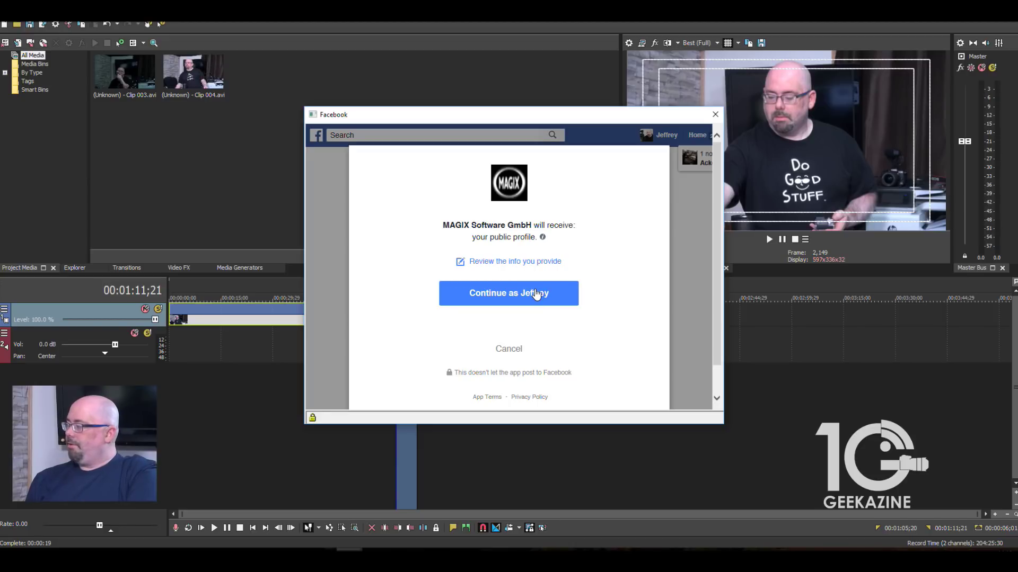
# Step: Review the profile information shared with MAGIX, continue with the signed-in Facebook account, and limit the app's posts to Only me
pyautogui.click(539, 263)
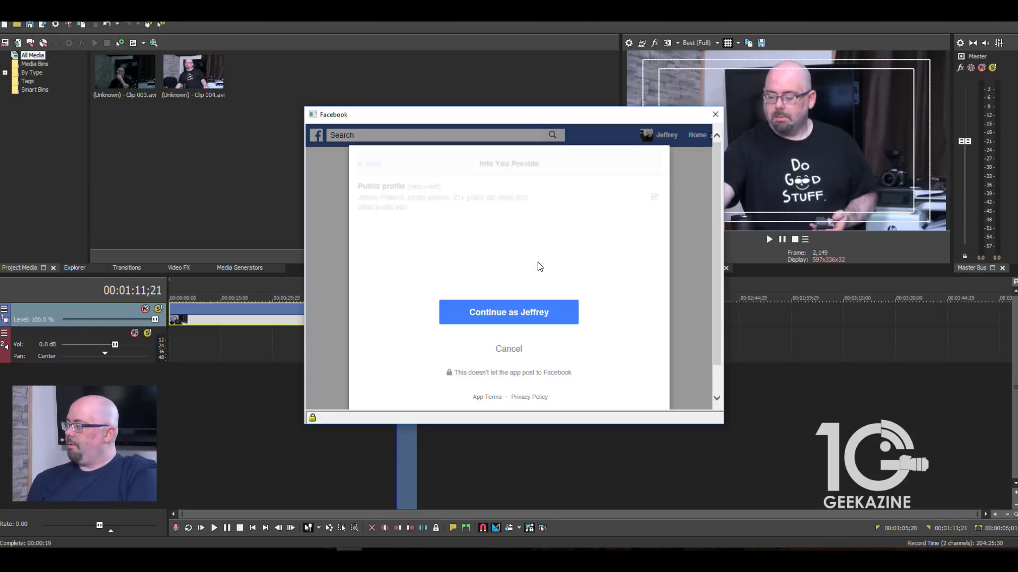
pyautogui.click(528, 314)
pyautogui.click(512, 297)
pyautogui.click(536, 281)
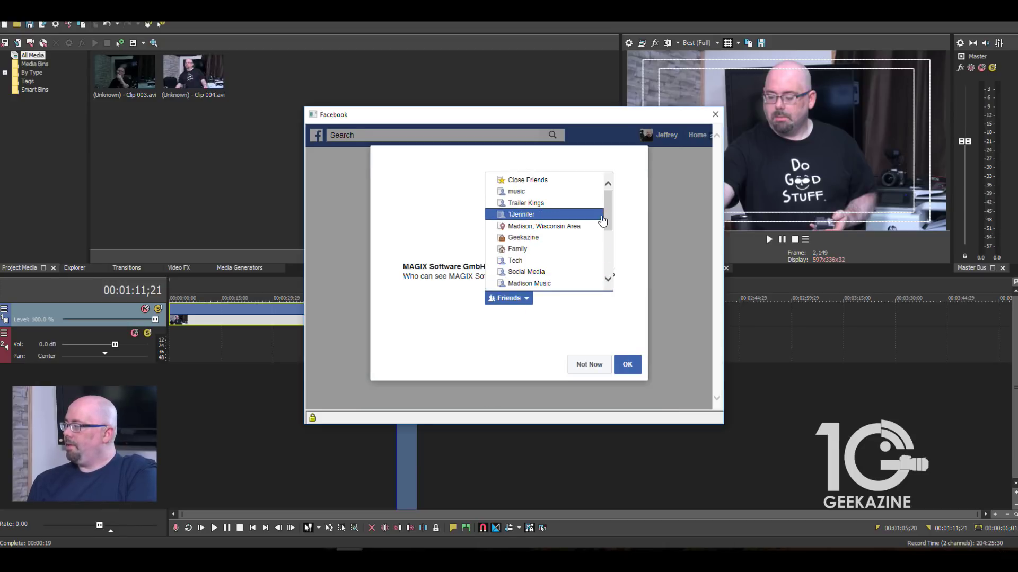
pyautogui.scroll(-1, 609, 212)
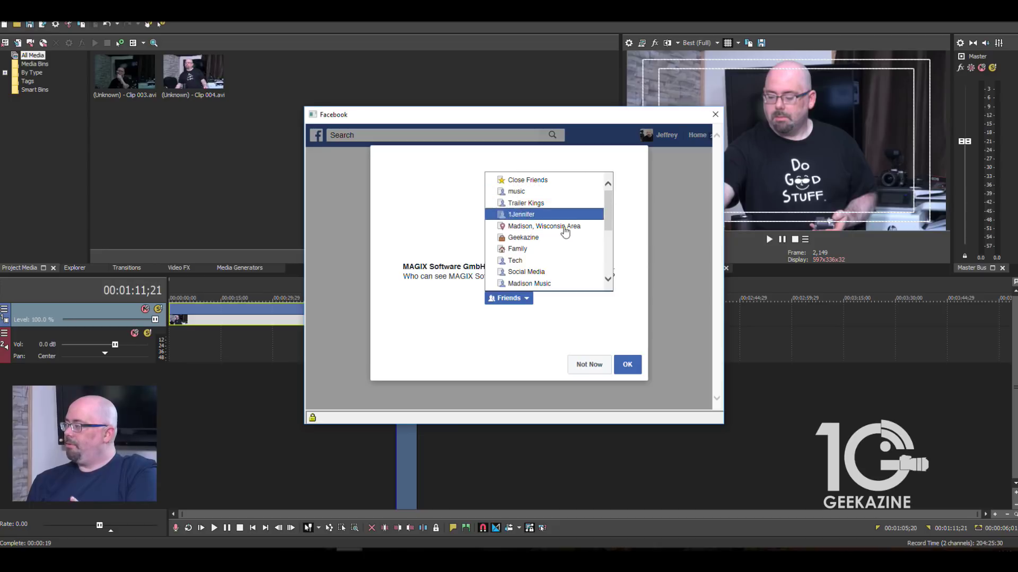
pyautogui.click(549, 304)
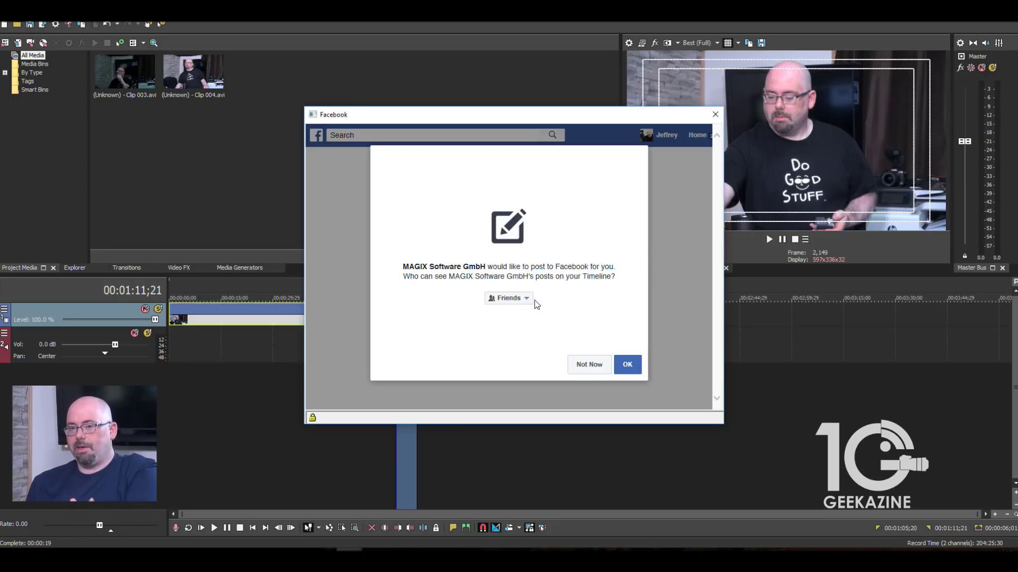
pyautogui.click(529, 300)
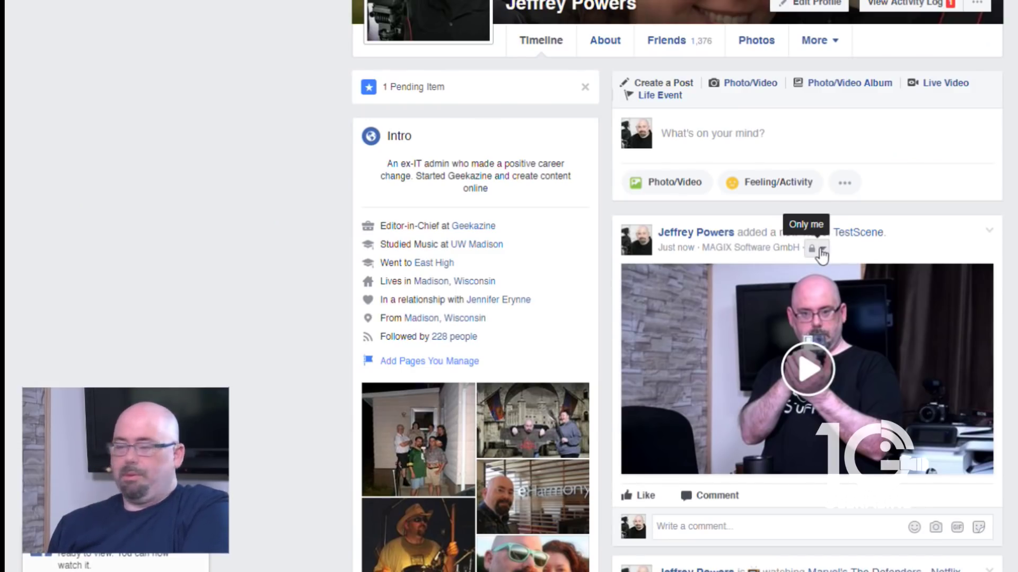
# Step: Play the uploaded TestScene video on the Facebook timeline
pyautogui.click(810, 372)
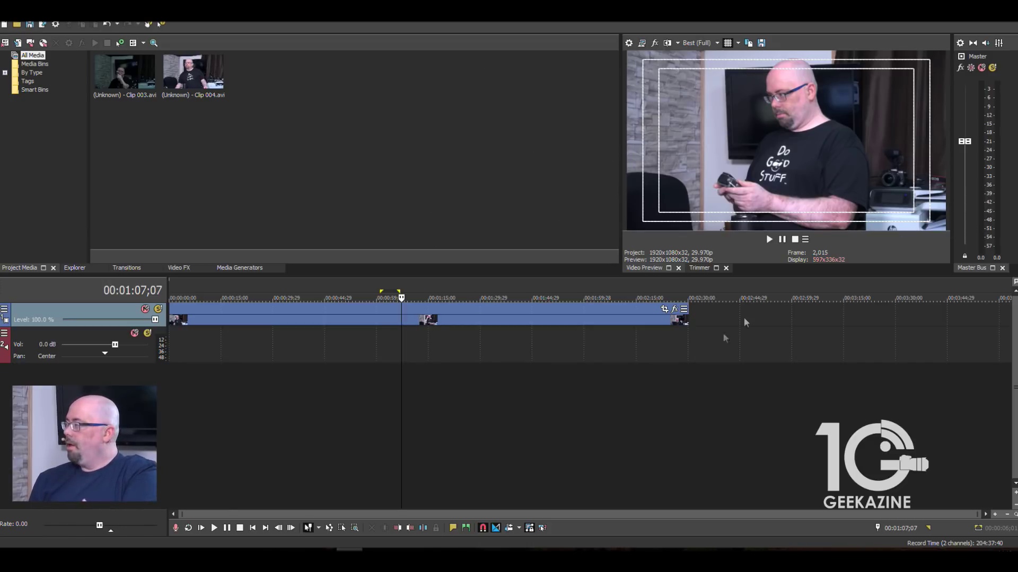
# Step: View the Trimmer window and return to the Video Preview
pyautogui.click(699, 267)
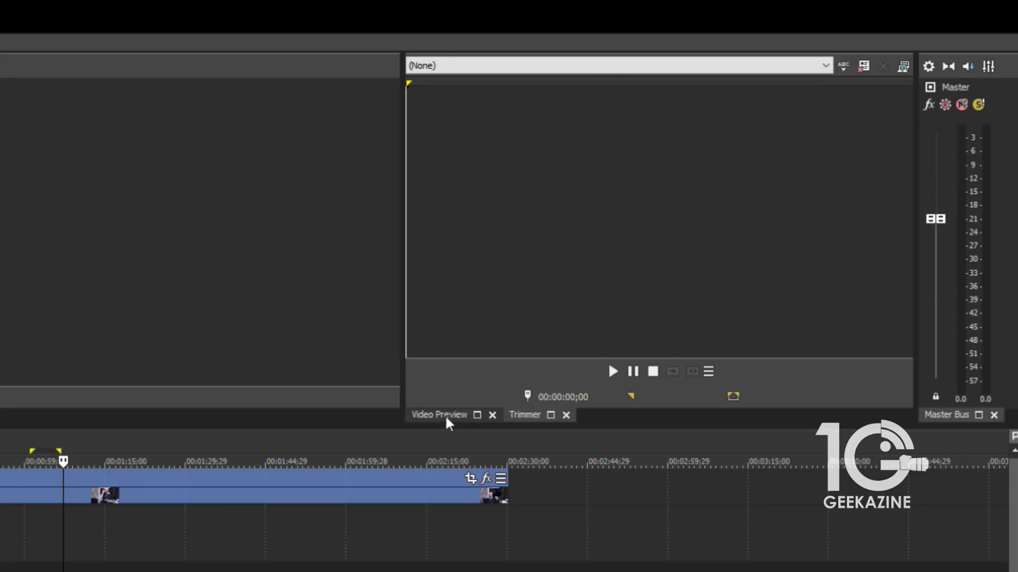
pyautogui.click(648, 269)
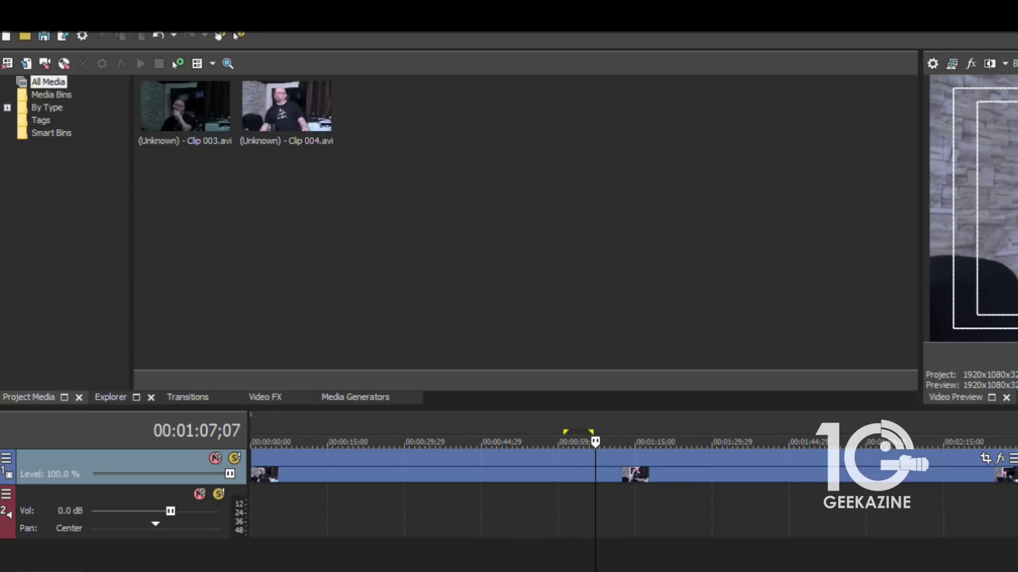
# Step: Switch the window layout to Vegas 14 Default
pyautogui.hotkey('alt', 'v')
pyautogui.moveTo(72, 76)
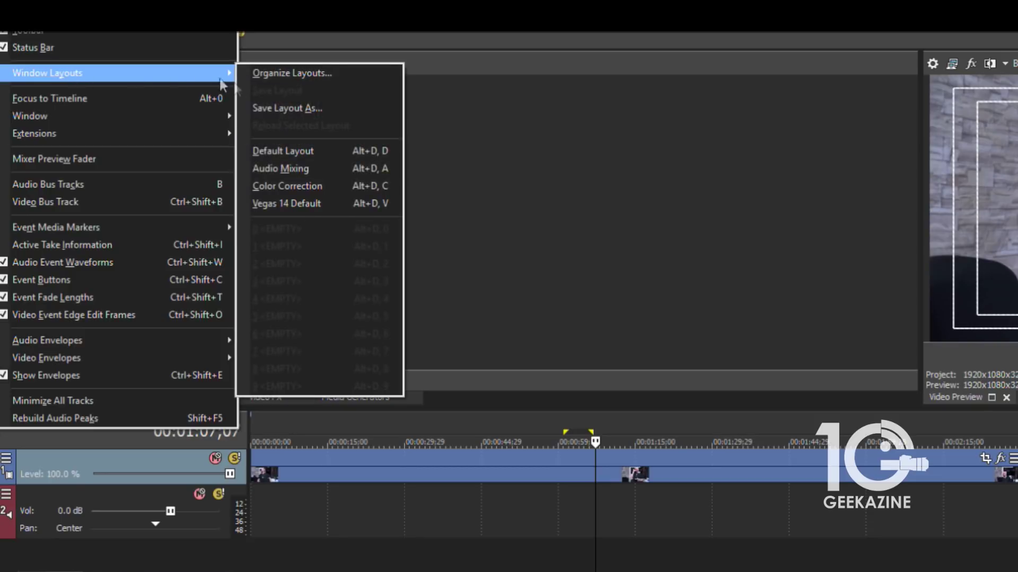
pyautogui.click(299, 204)
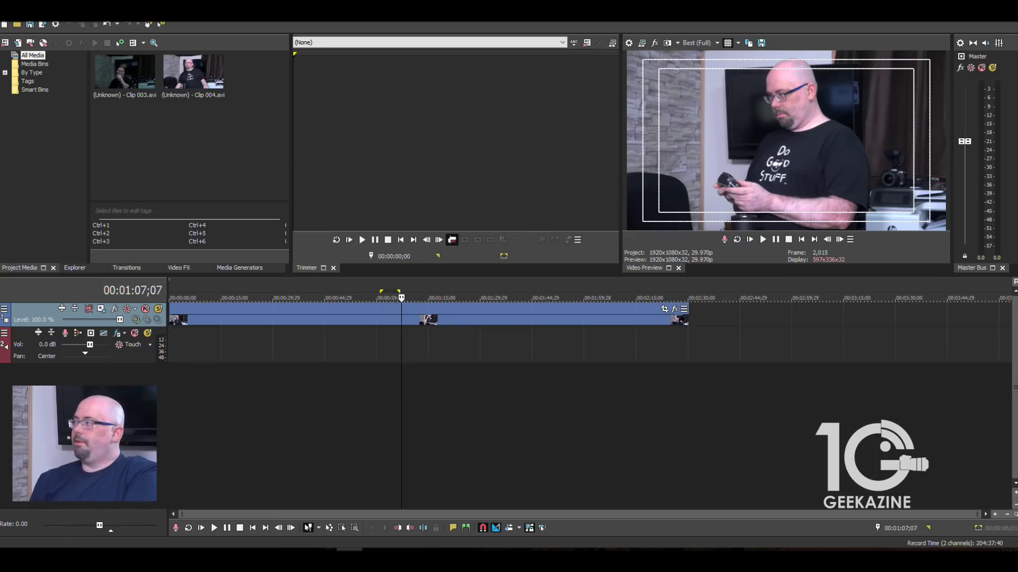
# Step: Restore the Default Layout of the windows
pyautogui.hotkey('alt', 'v')
pyautogui.moveTo(79, 49)
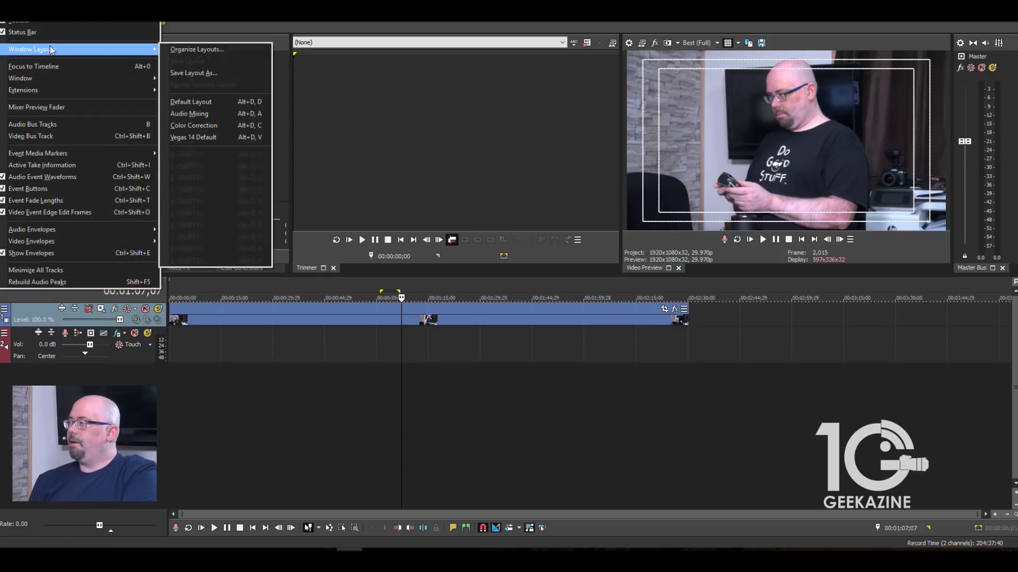
pyautogui.click(202, 104)
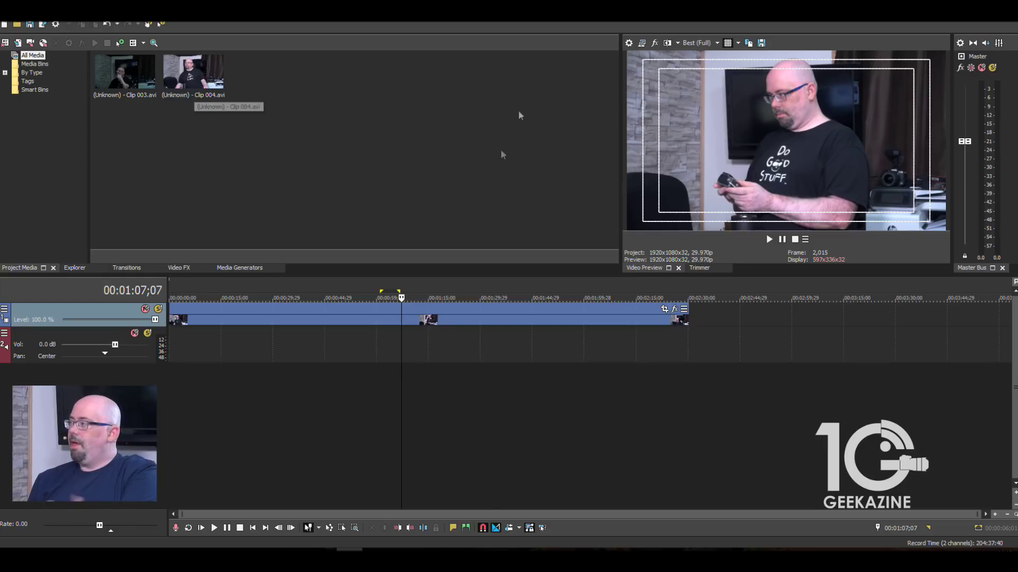
# Step: Switch the window layout to Audio Mixing and move the timeline cursor to about 00:00:35;01
pyautogui.hotkey('alt', 'v')
pyautogui.moveTo(53, 48)
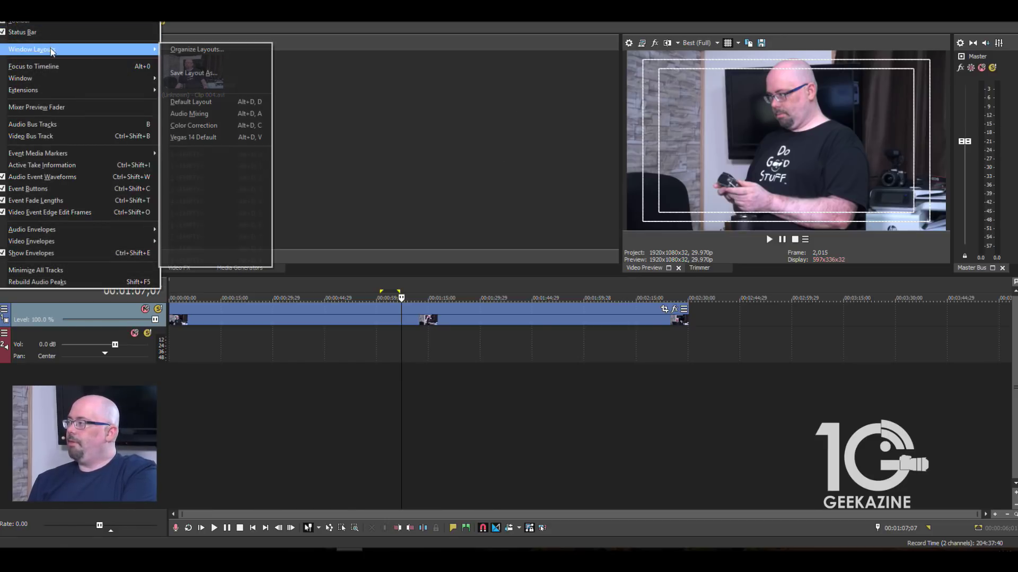
pyautogui.click(206, 115)
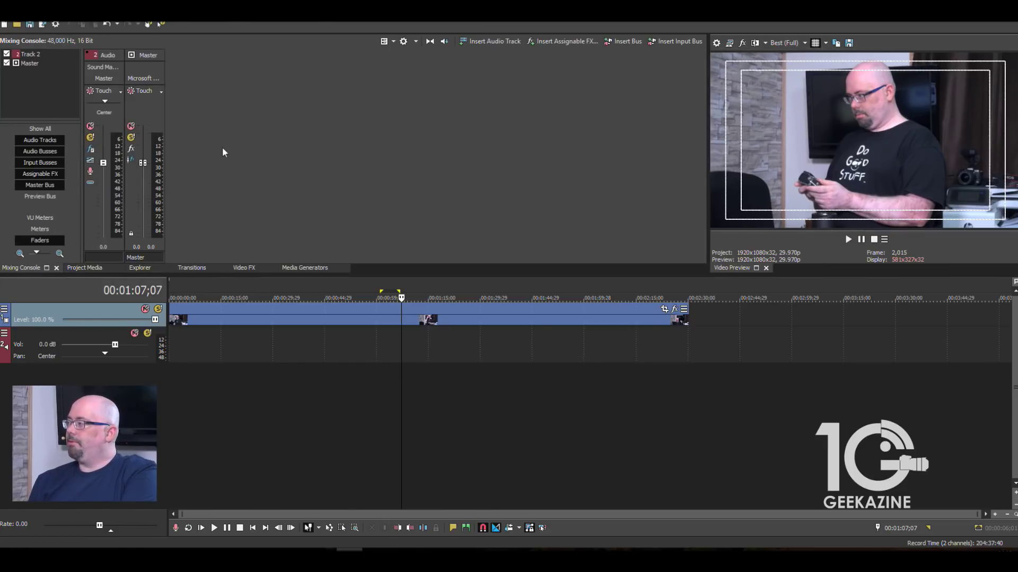
pyautogui.click(290, 297)
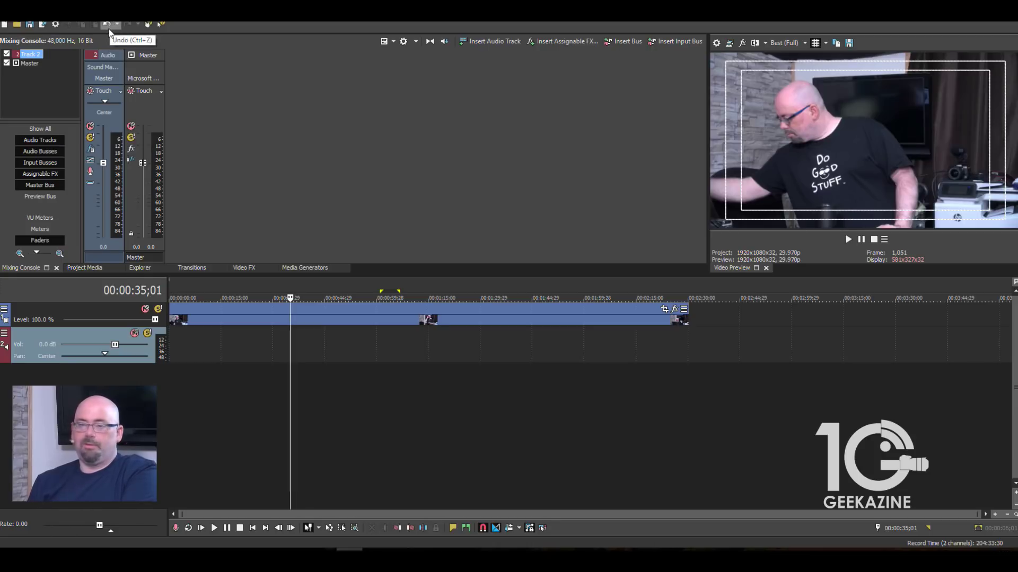
# Step: Switch the window layout to Color Correction and move the timeline cursor to about 00:01:17;22
pyautogui.click(40, 22)
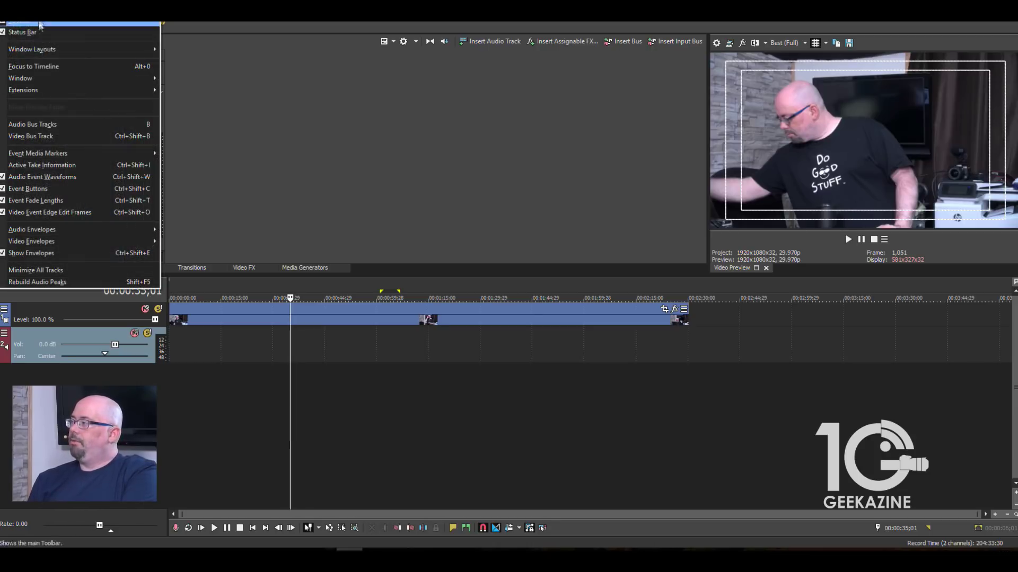
pyautogui.moveTo(79, 48)
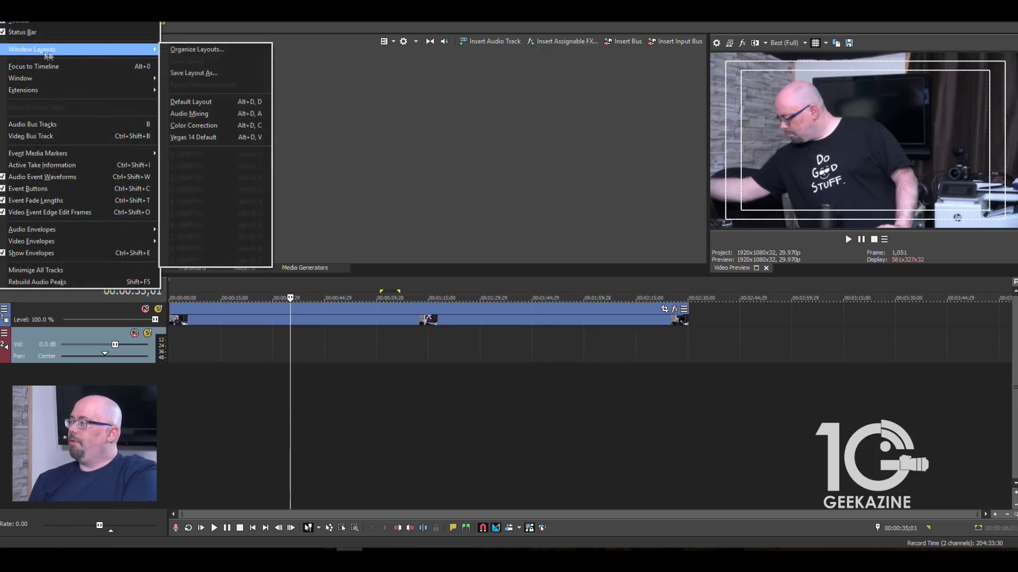
pyautogui.click(255, 128)
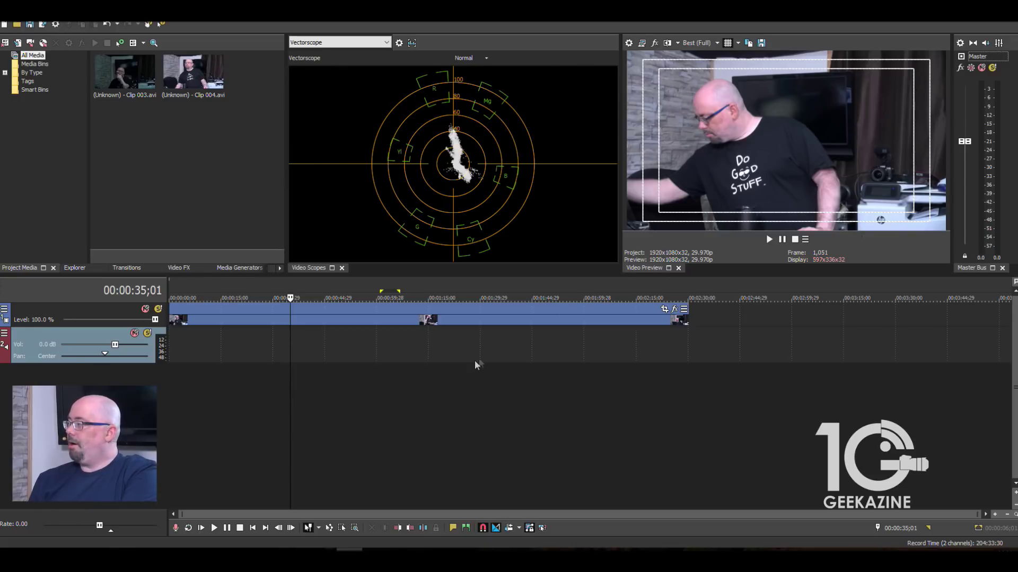
pyautogui.click(477, 391)
pyautogui.click(436, 395)
pyautogui.moveTo(393, 399); pyautogui.dragTo(415, 398)
# Step: Restore the Default Layout of the windows
pyautogui.moveTo(41, 48)
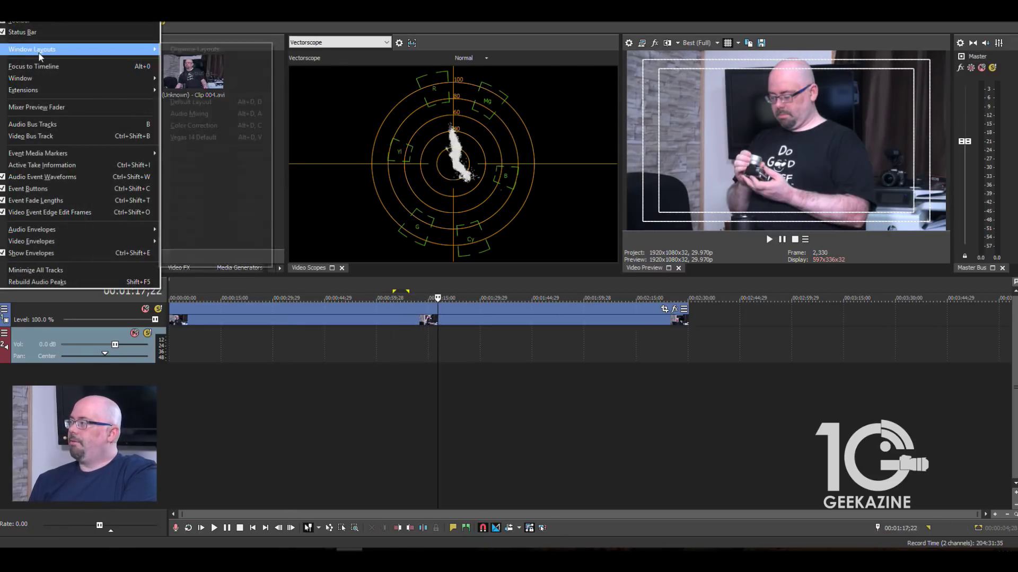
pyautogui.click(224, 105)
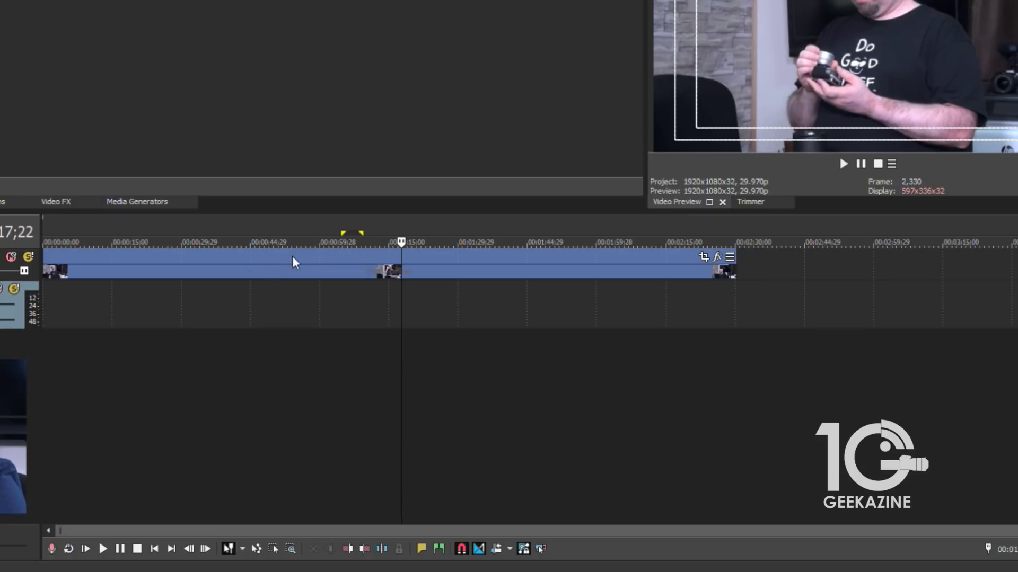
# Step: Split the Clip 004 event on the video track at about 00:00:54;01
pyautogui.click(292, 257)
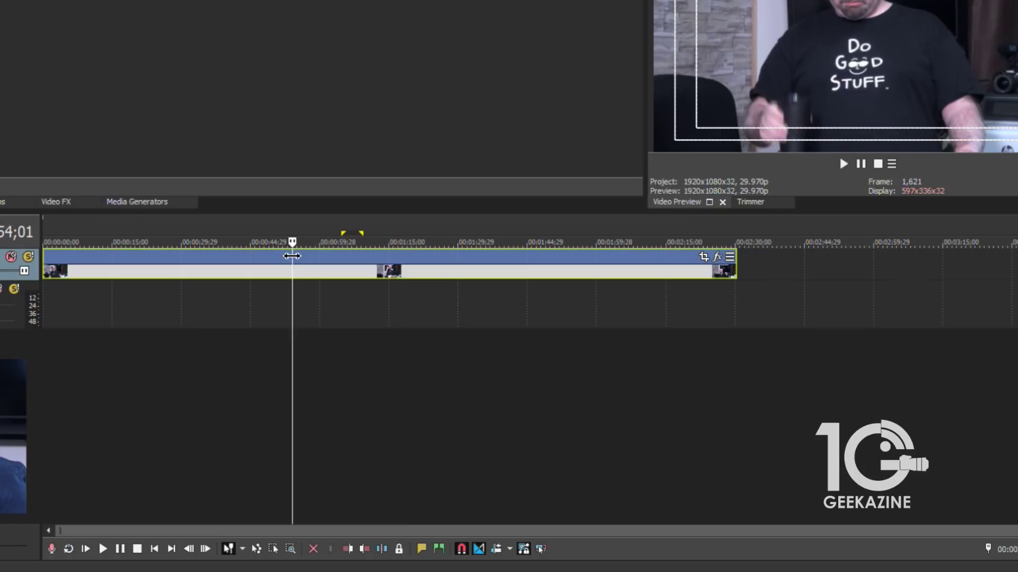
pyautogui.press('s')
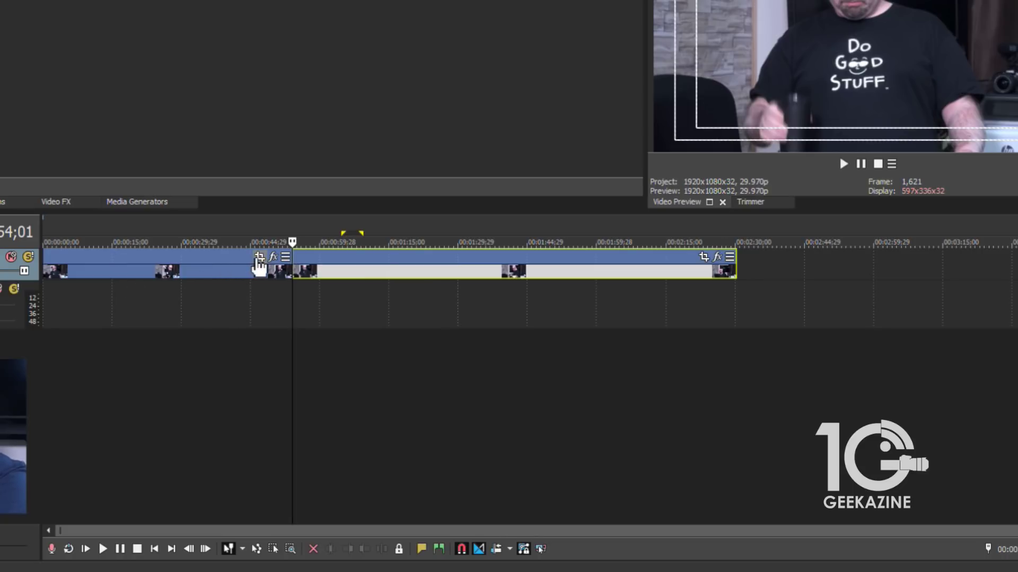
# Step: Crop the first event to about 1,135 x 639 centred on the man's face, rotated about -8.9 degrees, using Event Pan/Crop
pyautogui.click(260, 256)
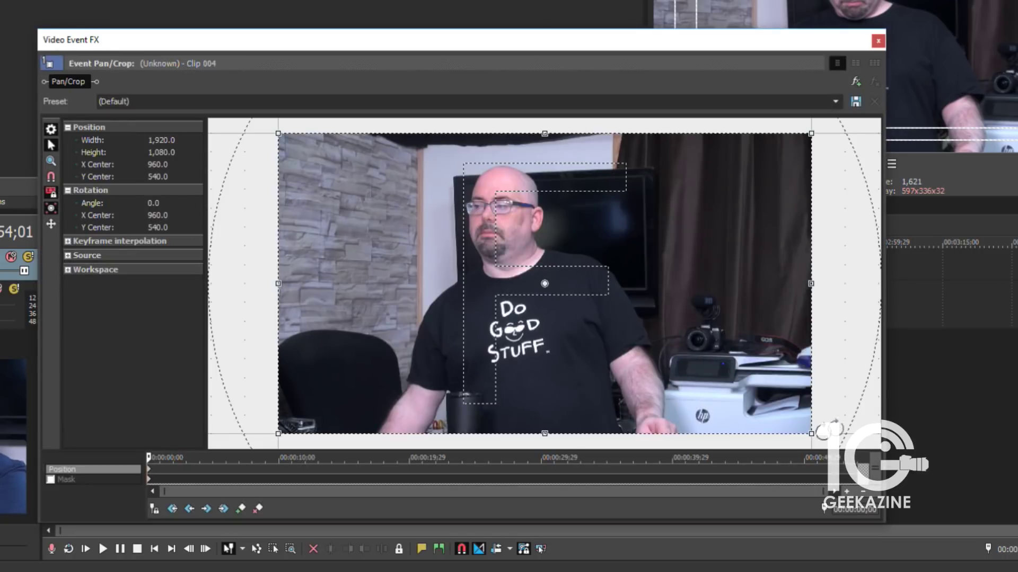
pyautogui.moveTo(813, 433); pyautogui.dragTo(727, 366)
pyautogui.moveTo(600, 315); pyautogui.dragTo(539, 280)
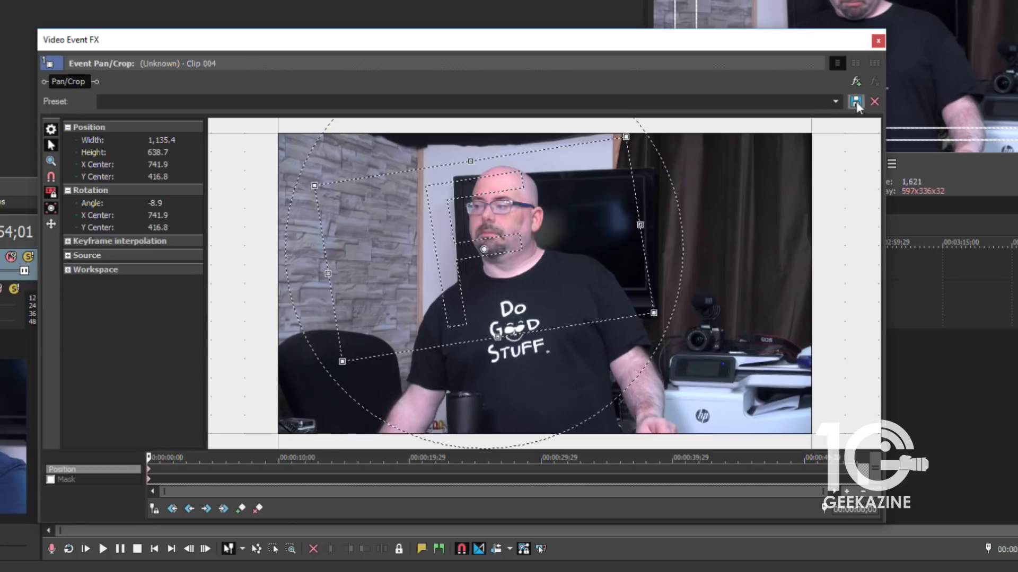
pyautogui.click(878, 41)
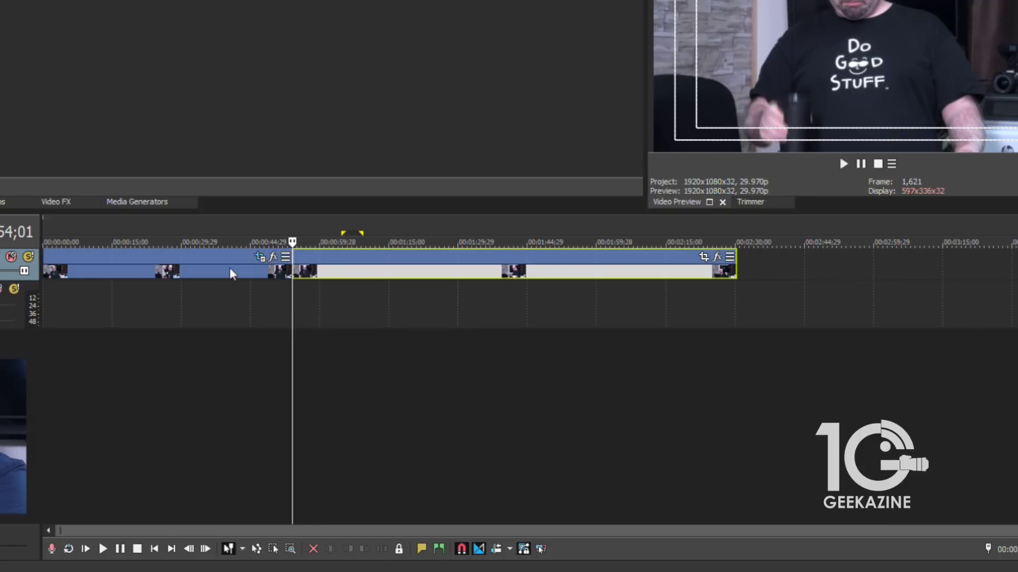
# Step: Add the Selectively Paste Event Attributes button to the video event headers through Edit Visible Button Set
pyautogui.click(229, 274)
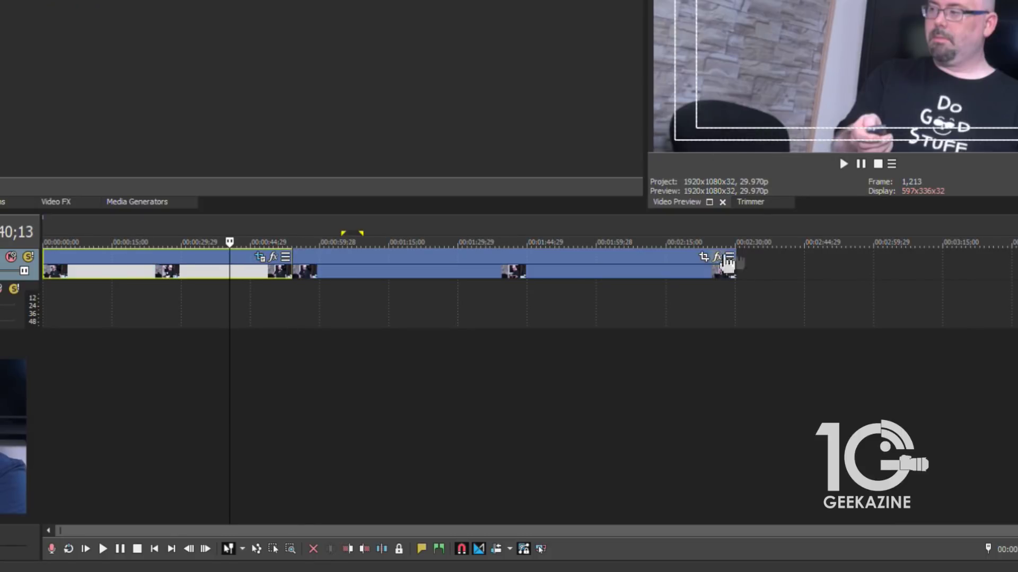
pyautogui.click(729, 257)
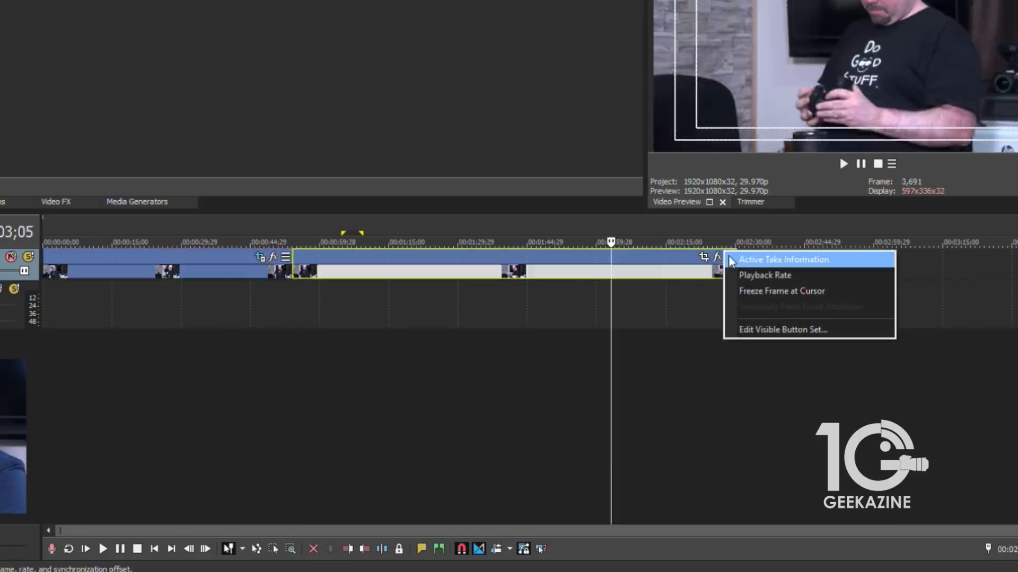
pyautogui.click(768, 329)
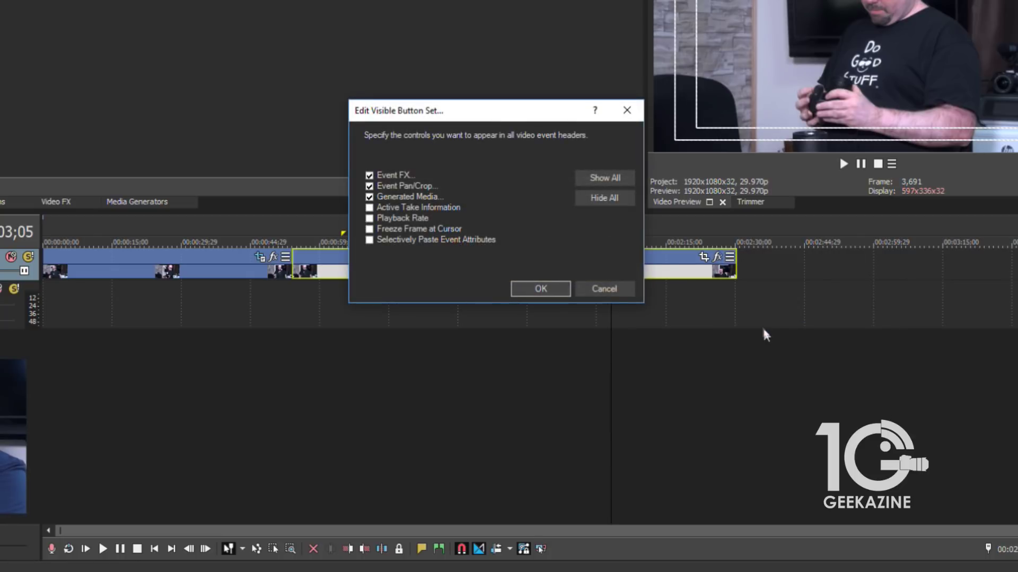
pyautogui.click(370, 241)
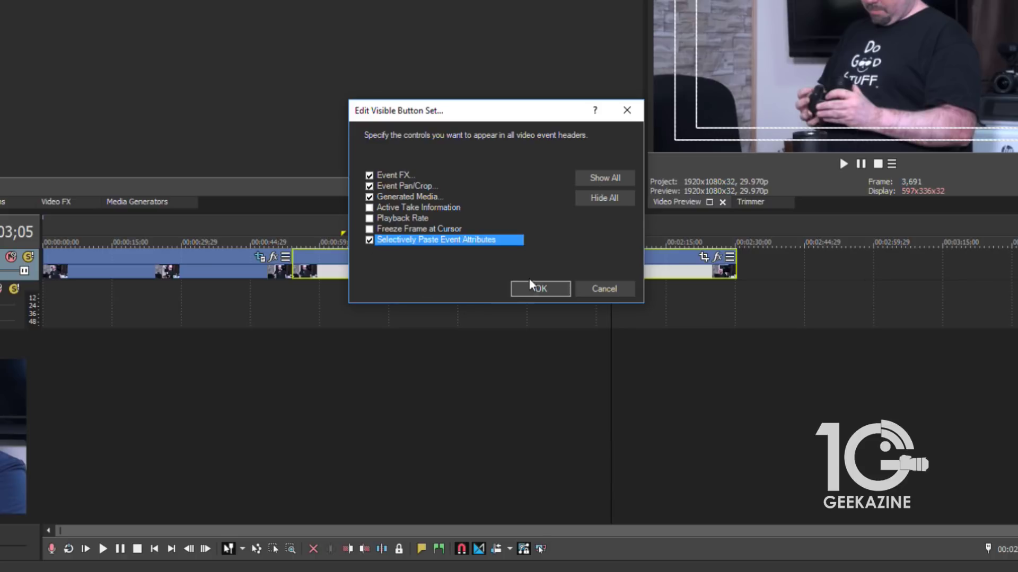
pyautogui.click(546, 291)
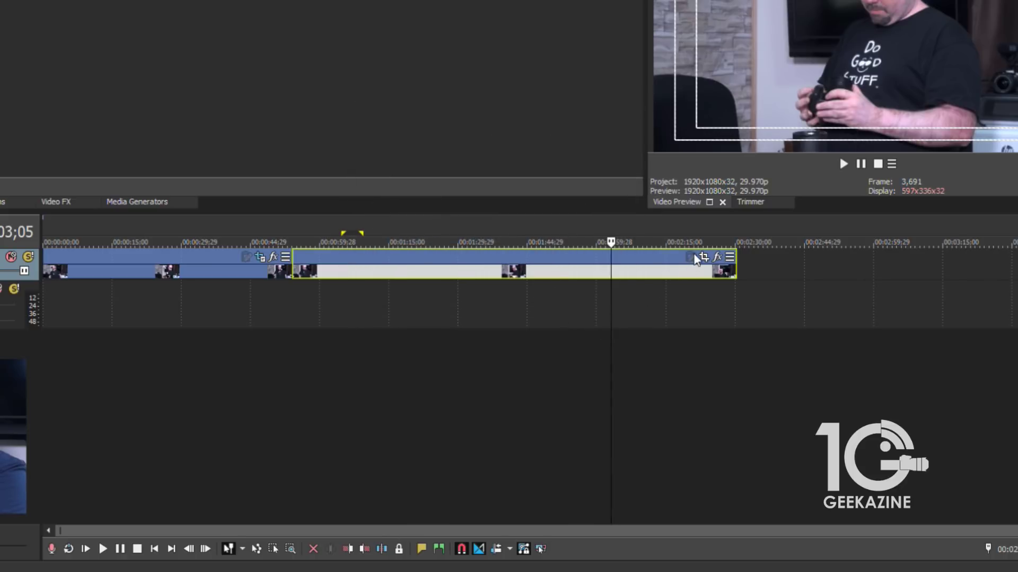
# Step: Copy the first event and selectively paste all of its attributes into the second event
pyautogui.click(178, 269)
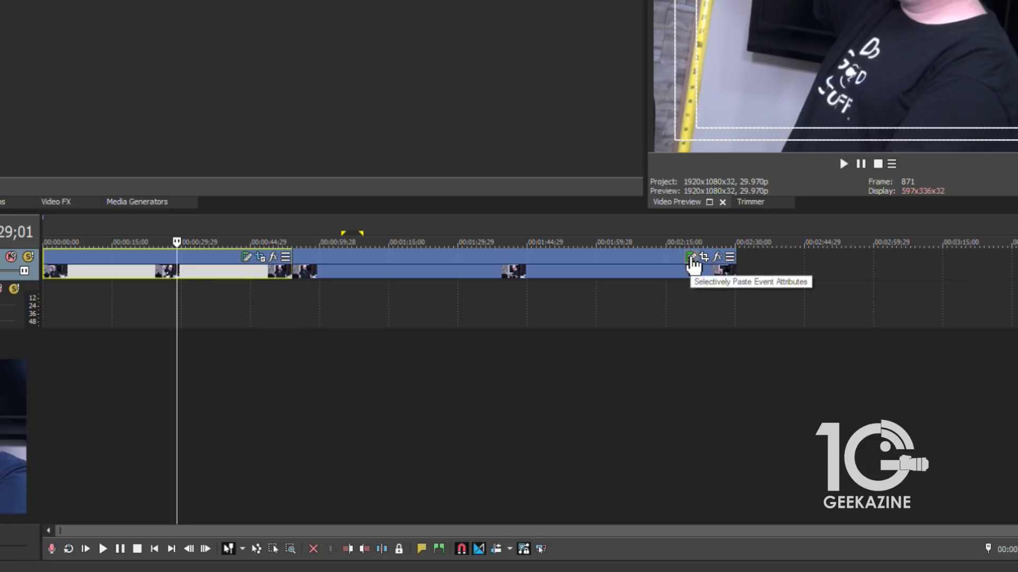
pyautogui.click(690, 259)
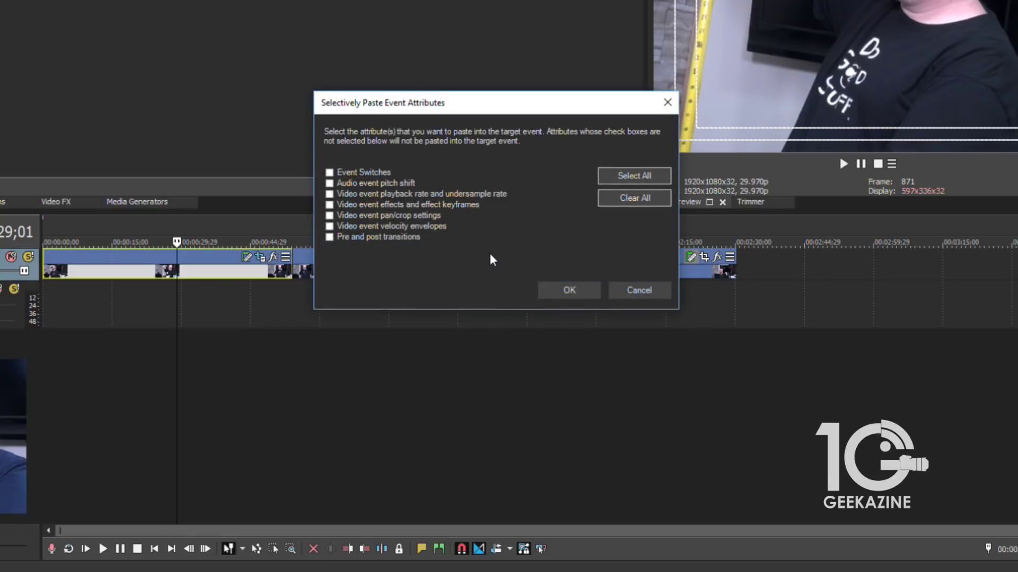
pyautogui.click(644, 178)
pyautogui.click(570, 290)
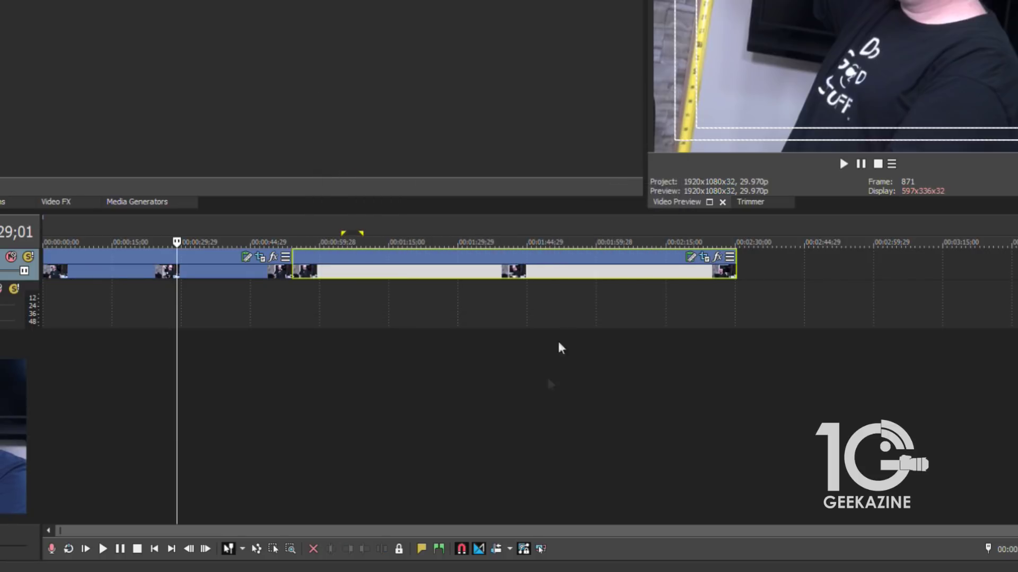
# Step: Check the pasted crop and rotation in the second event's Pan/Crop settings, and close them
pyautogui.click(488, 420)
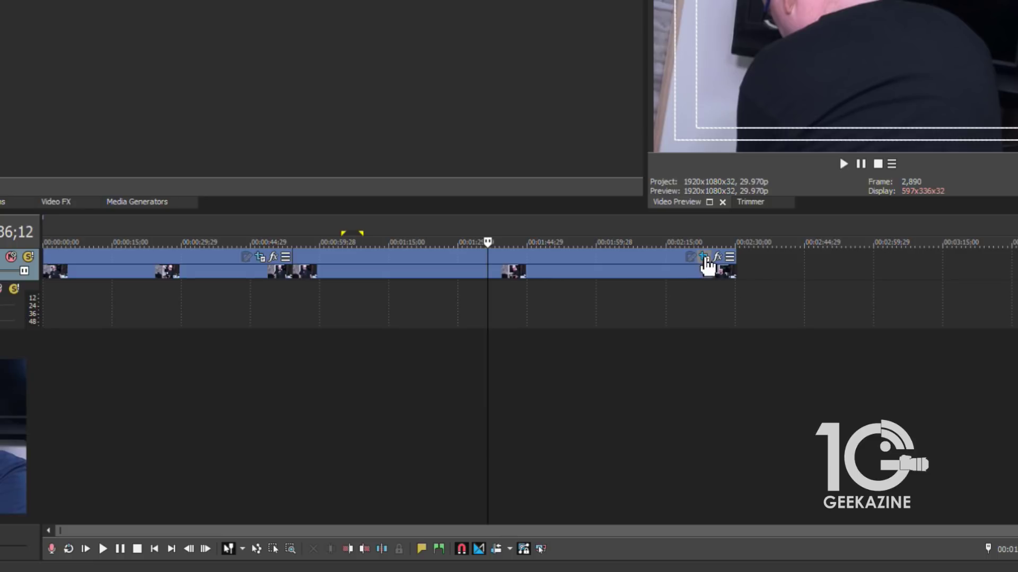
pyautogui.click(715, 257)
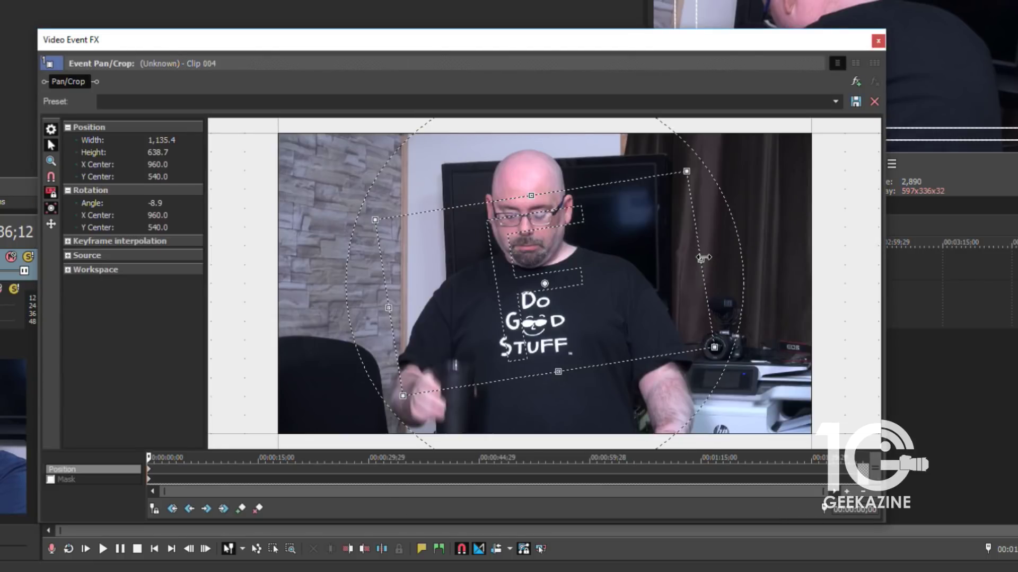
pyautogui.moveTo(803, 40); pyautogui.dragTo(961, 0)
pyautogui.click(104, 395)
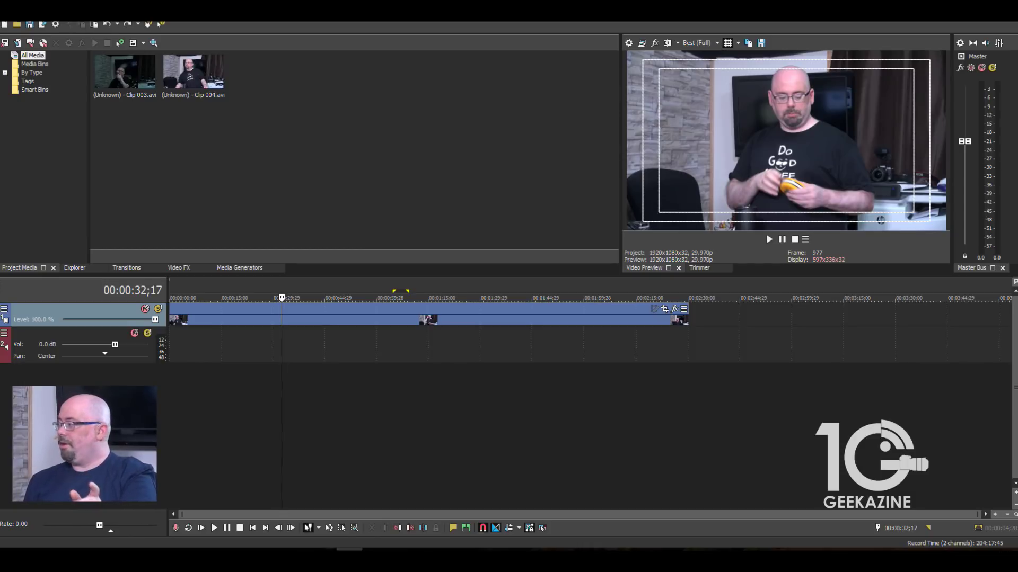
# Step: Apply the VEGAS Picture In Picture effect to the Clip 004 event and move its settings window clear of the preview
pyautogui.click(674, 309)
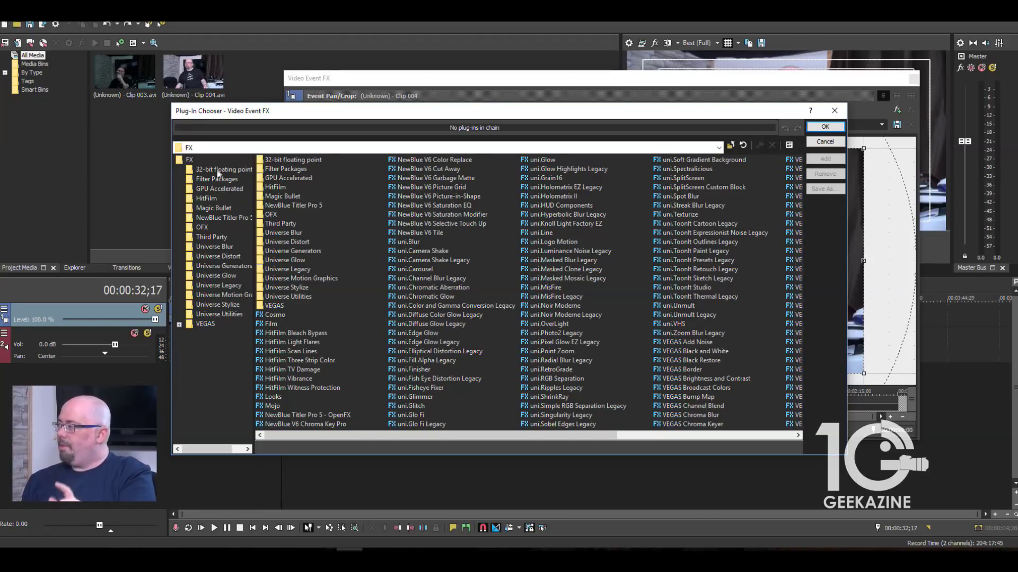
pyautogui.click(205, 323)
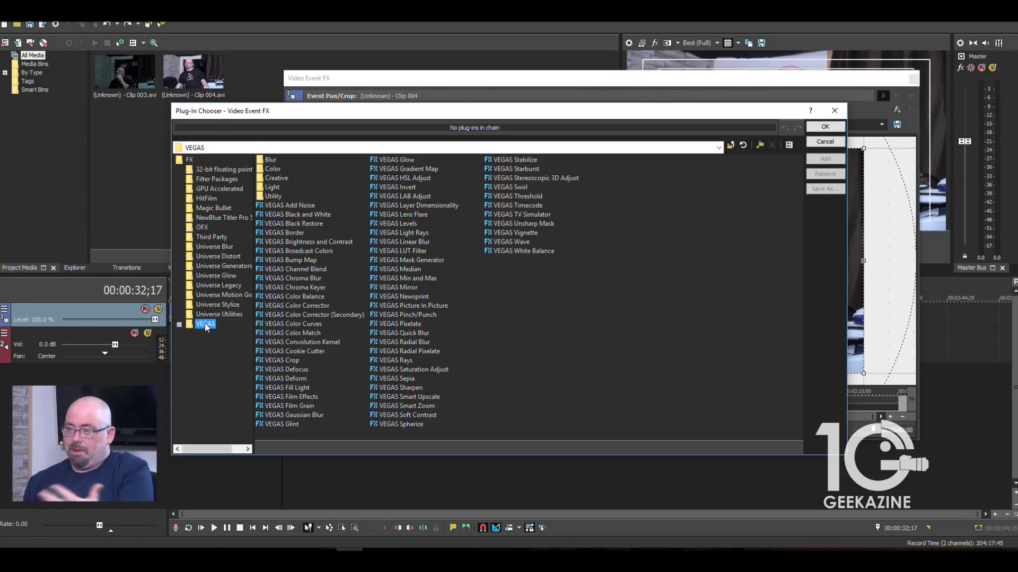
pyautogui.doubleClick(424, 305)
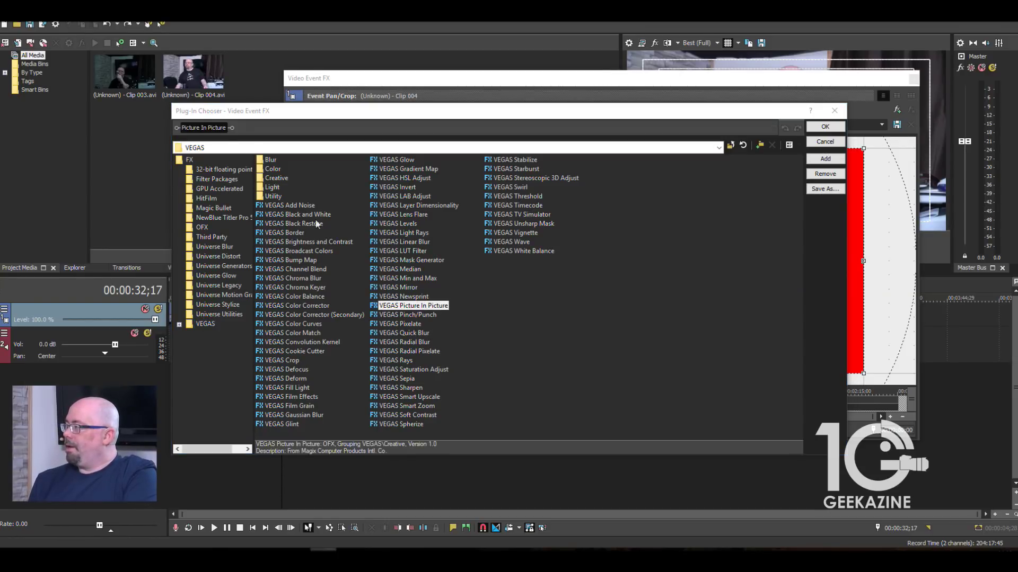
pyautogui.click(825, 127)
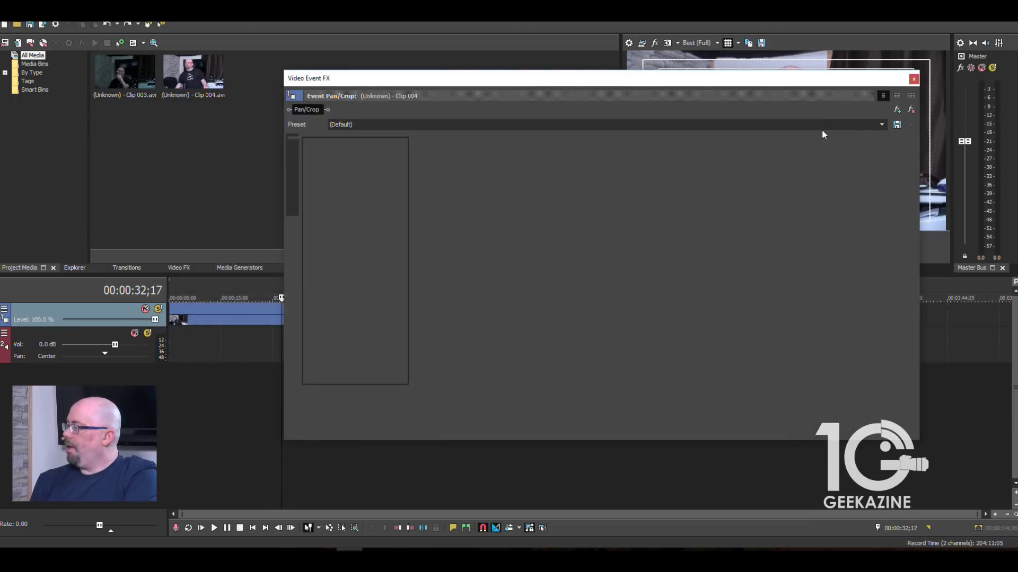
pyautogui.moveTo(575, 101); pyautogui.dragTo(635, 305)
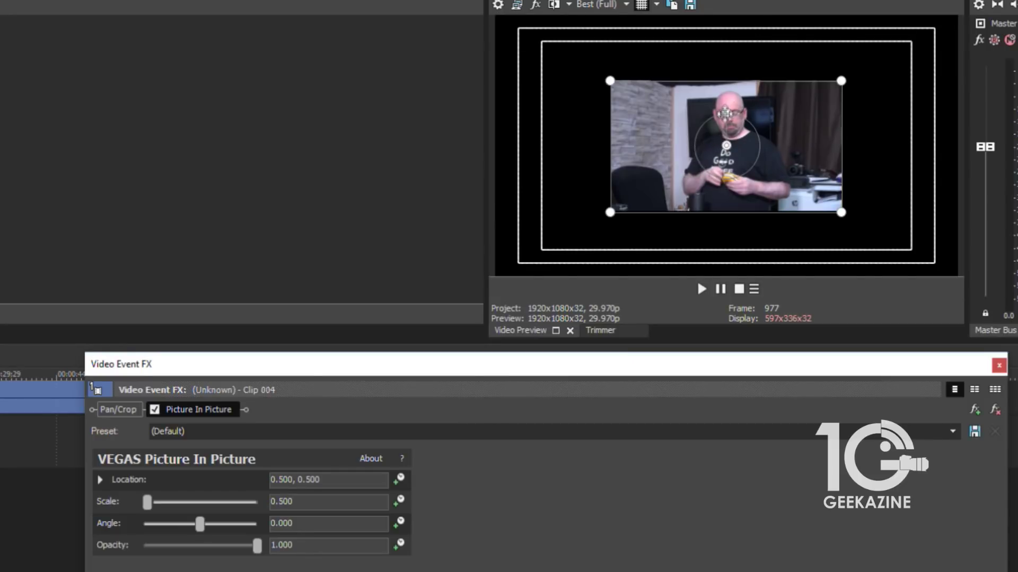
# Step: Reposition the picture-in-picture image in the preview and try out its scale, angle and opacity controls
pyautogui.click(725, 113)
pyautogui.moveTo(725, 113); pyautogui.dragTo(742, 169)
pyautogui.doubleClick(212, 524)
pyautogui.moveTo(155, 507); pyautogui.dragTo(208, 524)
pyautogui.doubleClick(209, 523)
pyautogui.moveTo(258, 552)
pyautogui.mouseDown()
pyautogui.moveTo(150, 555)
pyautogui.moveTo(265, 562)
pyautogui.mouseUp()
# Step: Shrink the picture-in-picture image into the frame's lower-left corner, at location about 0.290, 0.283
pyautogui.click(100, 479)
pyautogui.click(249, 542)
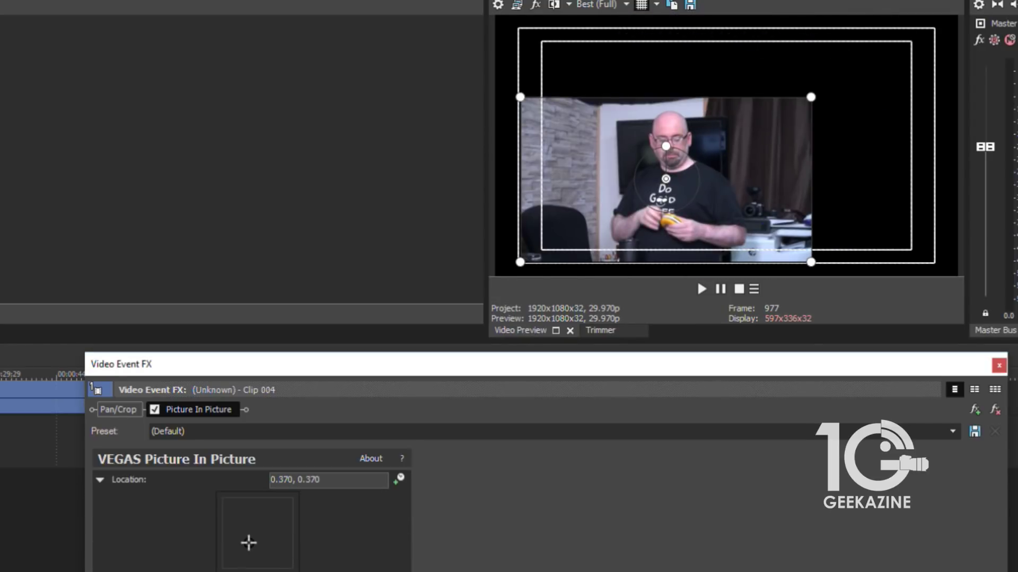
pyautogui.moveTo(811, 97); pyautogui.dragTo(772, 119)
pyautogui.moveTo(752, 163); pyautogui.dragTo(715, 186)
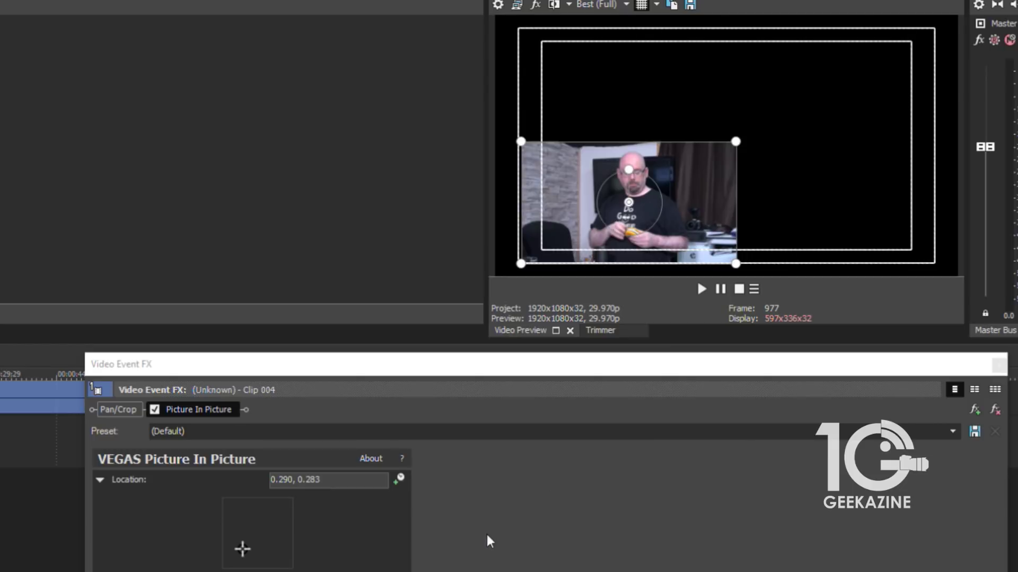
# Step: Remove the Picture In Picture effect from the event
pyautogui.click(995, 410)
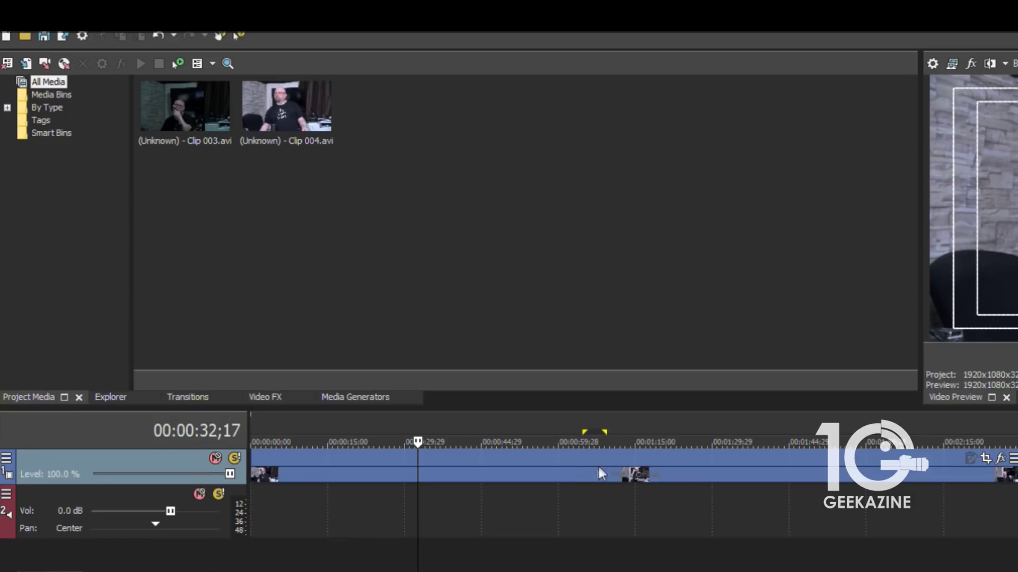
# Step: Move the playhead to about 00:01:09;16 and apply the VEGAS LUT Filter's default preset to the Clip 004 event
pyautogui.click(606, 469)
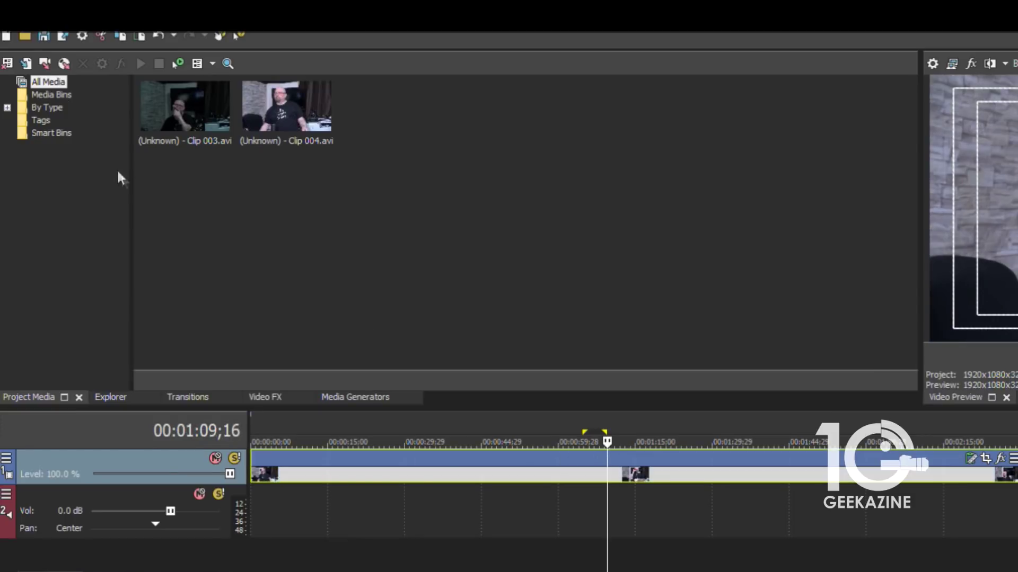
pyautogui.click(263, 398)
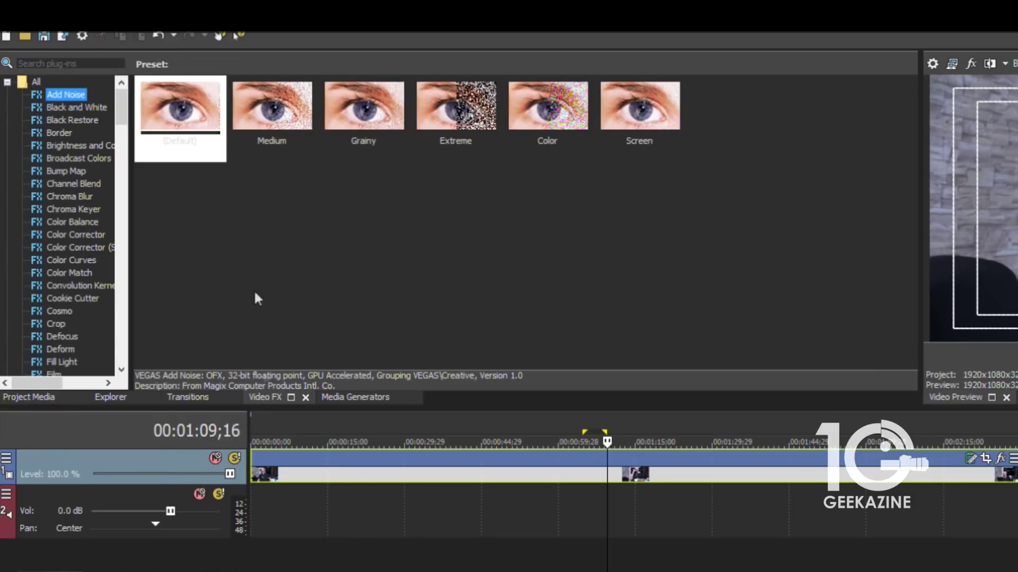
pyautogui.click(7, 82)
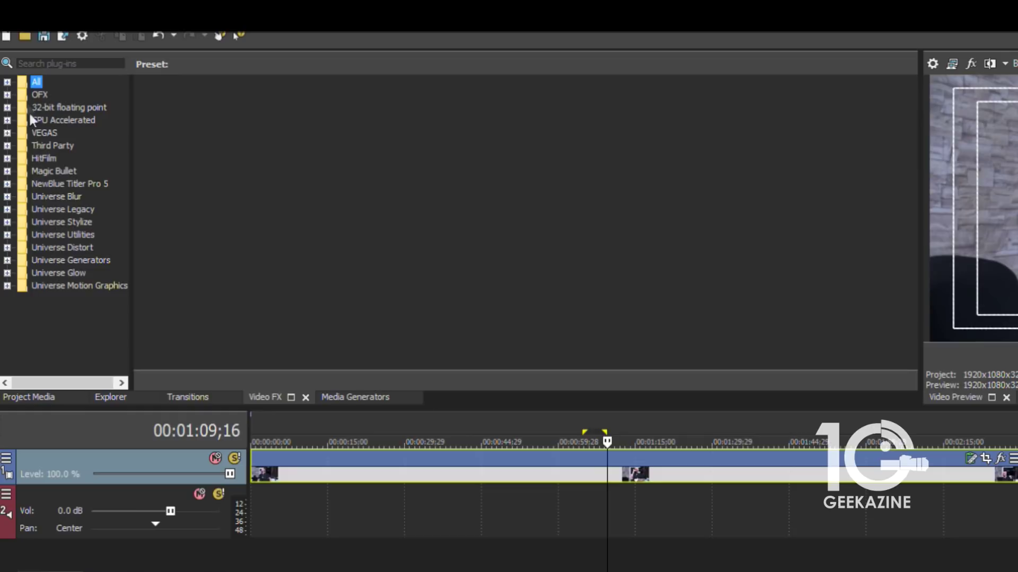
pyautogui.click(8, 95)
pyautogui.scroll(-4, 63, 257)
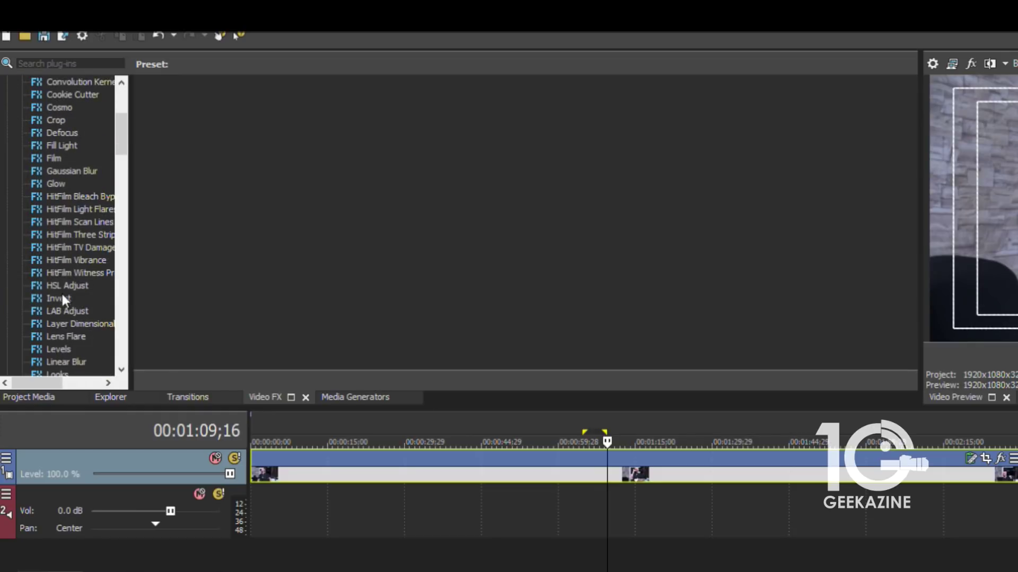
pyautogui.scroll(-1, 69, 354)
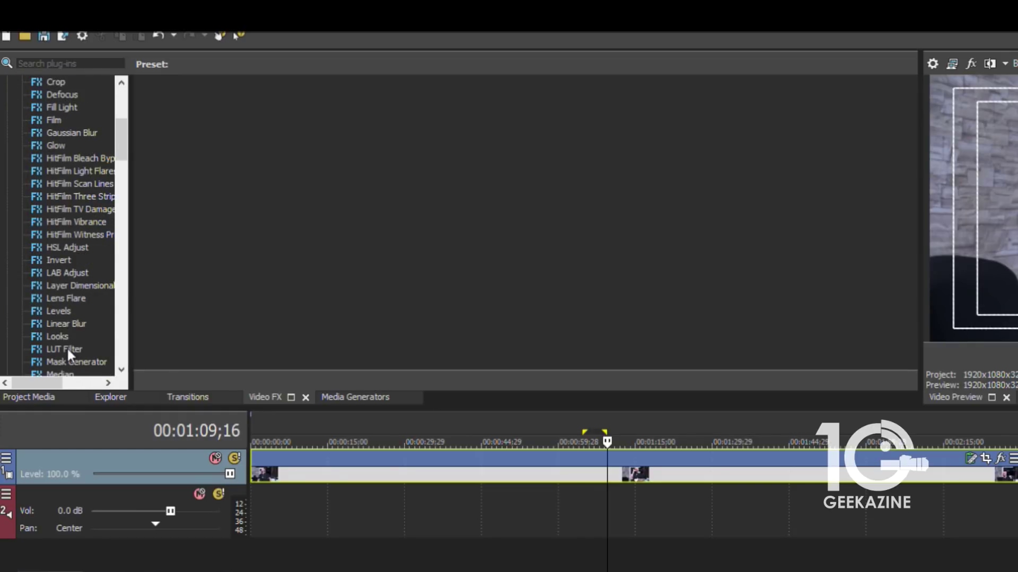
pyautogui.click(69, 354)
pyautogui.moveTo(192, 116); pyautogui.dragTo(521, 467)
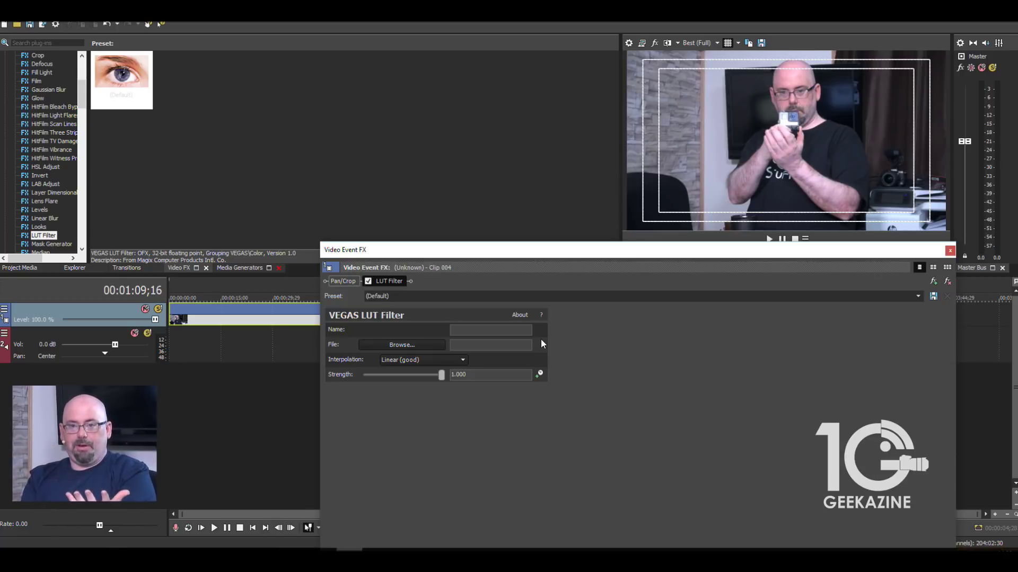
# Step: Load LC3DL_Fuji3510_log2hd_ConstLclip.cube from the LUT folder as the LUT Filter's lookup file
pyautogui.click(403, 346)
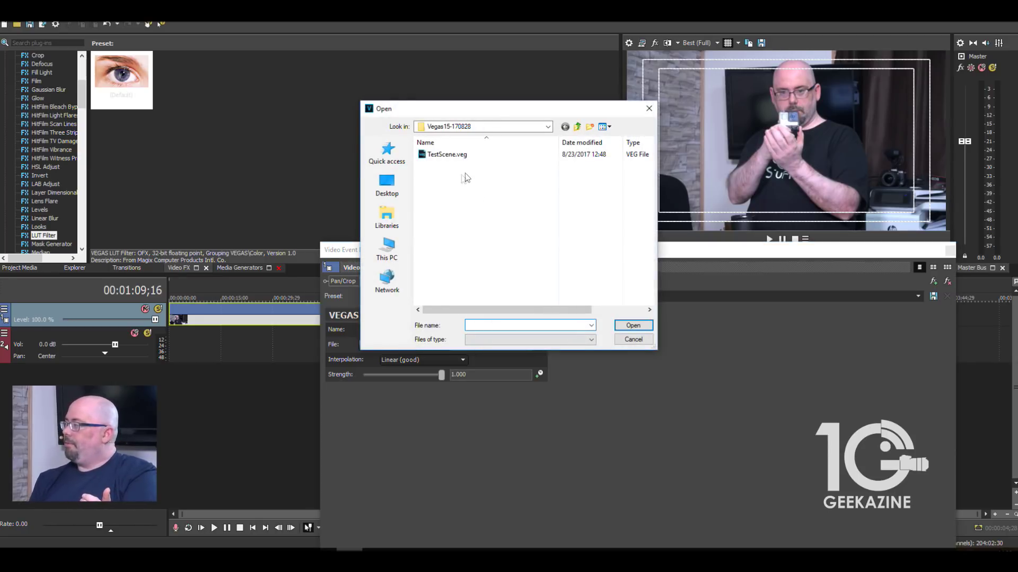
pyautogui.click(386, 183)
pyautogui.doubleClick(434, 253)
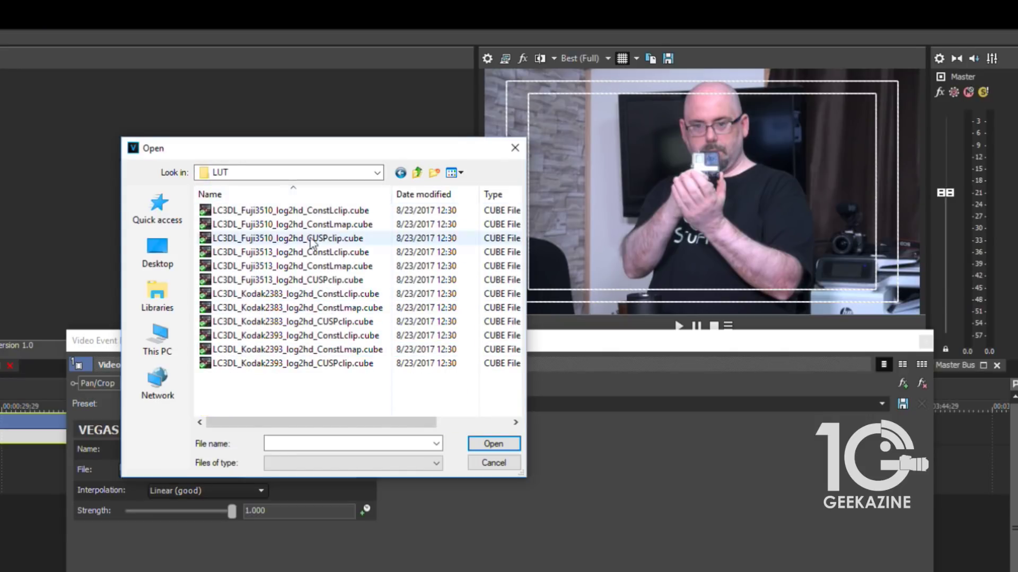
pyautogui.click(279, 212)
pyautogui.doubleClick(280, 214)
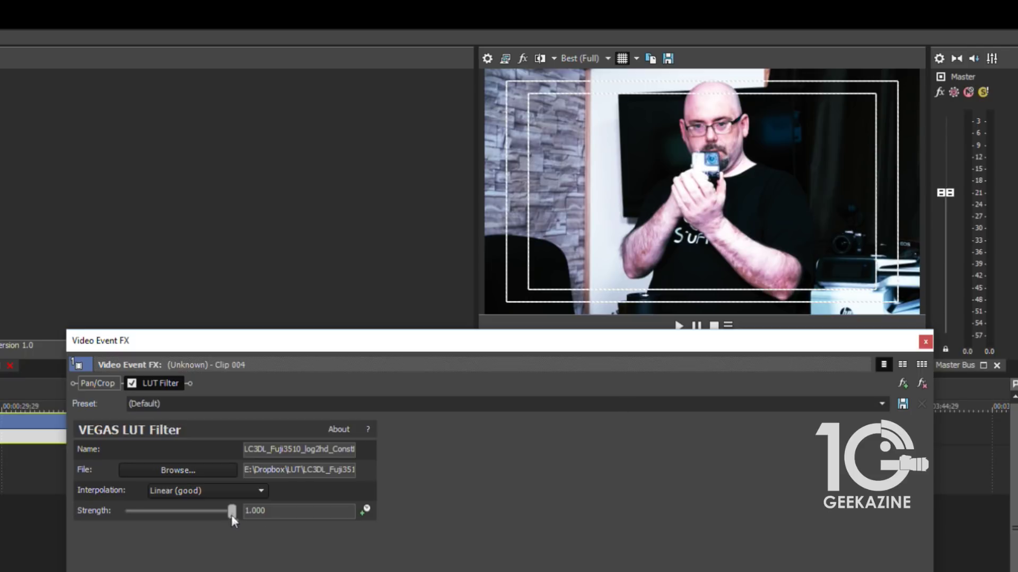
# Step: Set the LUT Filter's interpolation to Tetrahedral (best)
pyautogui.click(249, 491)
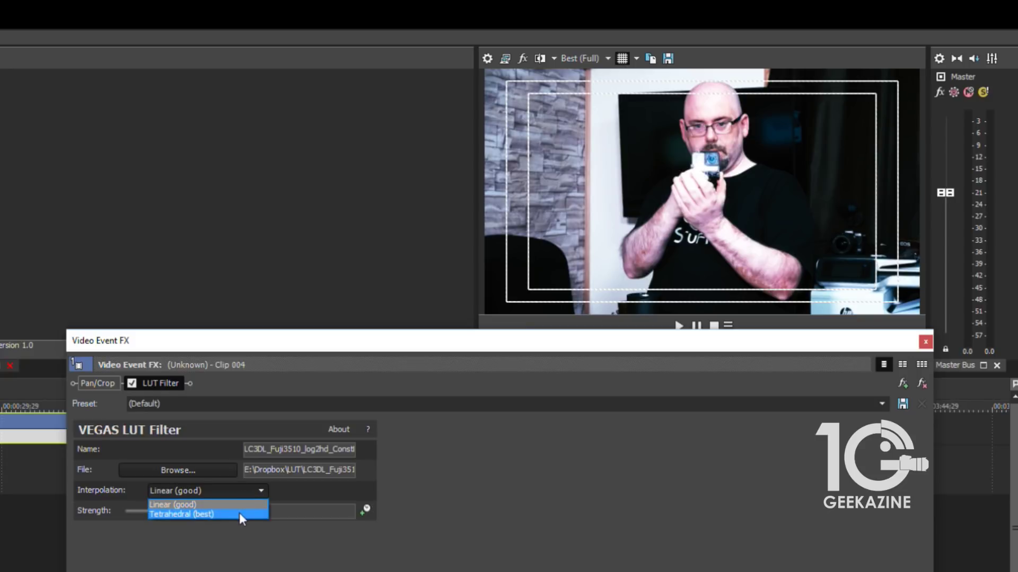
pyautogui.click(239, 514)
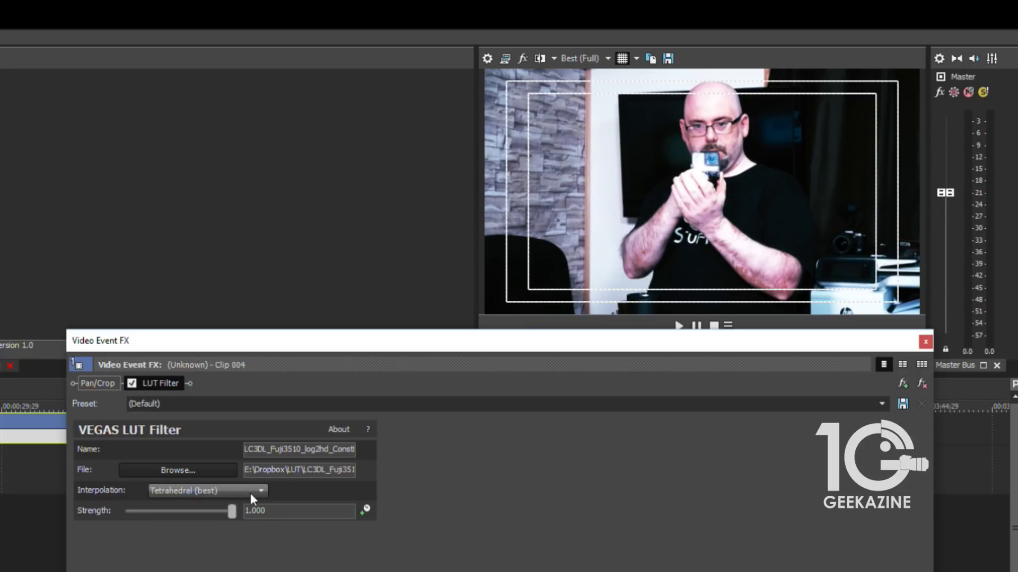
# Step: Try out the LUT Filter's strength, ending at 1.000, and switch the filter off and on to compare the image
pyautogui.moveTo(233, 510)
pyautogui.mouseDown()
pyautogui.moveTo(110, 511)
pyautogui.moveTo(250, 501)
pyautogui.mouseUp()
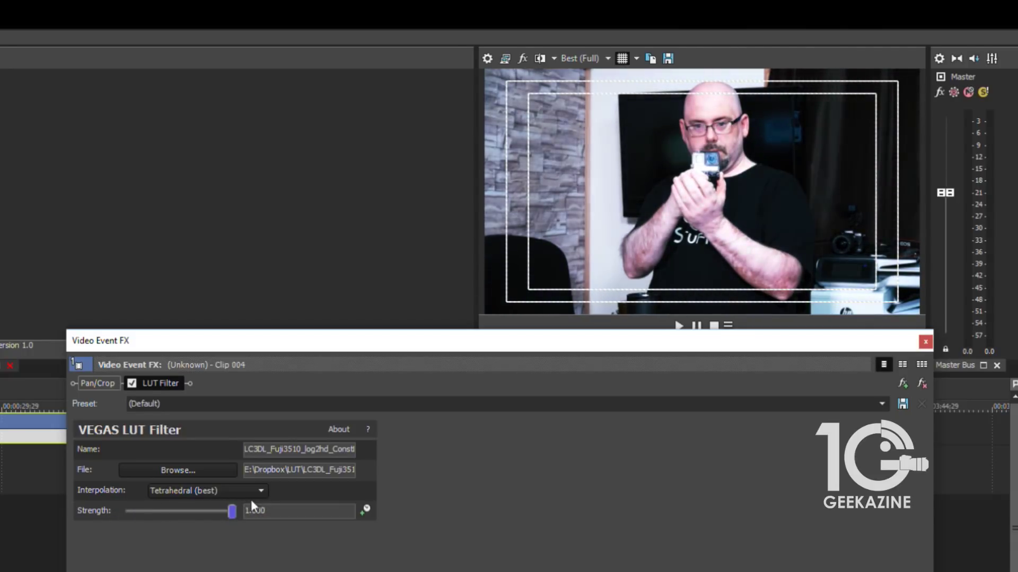
pyautogui.click(132, 384)
pyautogui.click(132, 383)
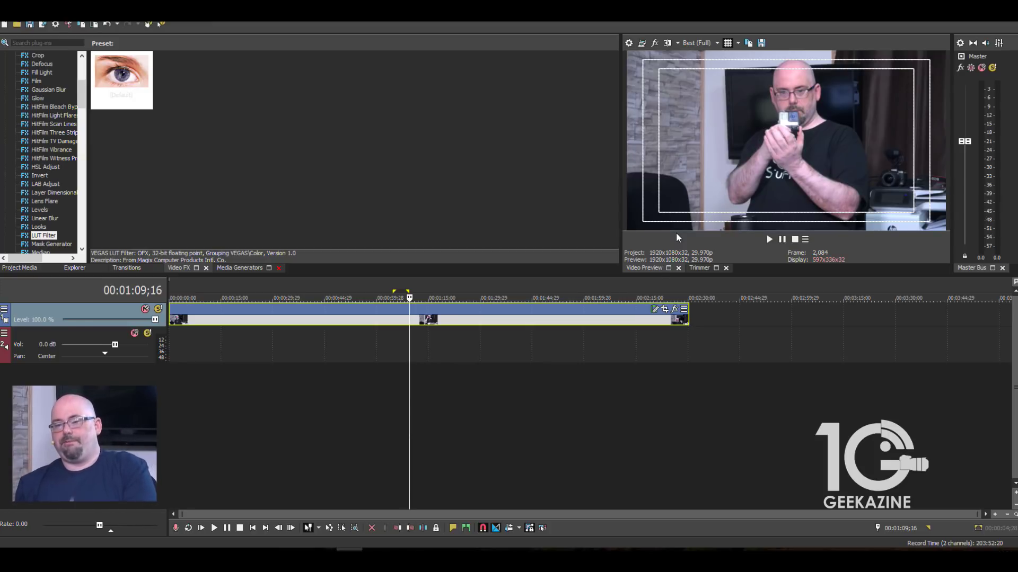
# Step: Apply the VEGAS LUT Filter to the Clip 004 event once more
pyautogui.moveTo(43, 235); pyautogui.dragTo(428, 320)
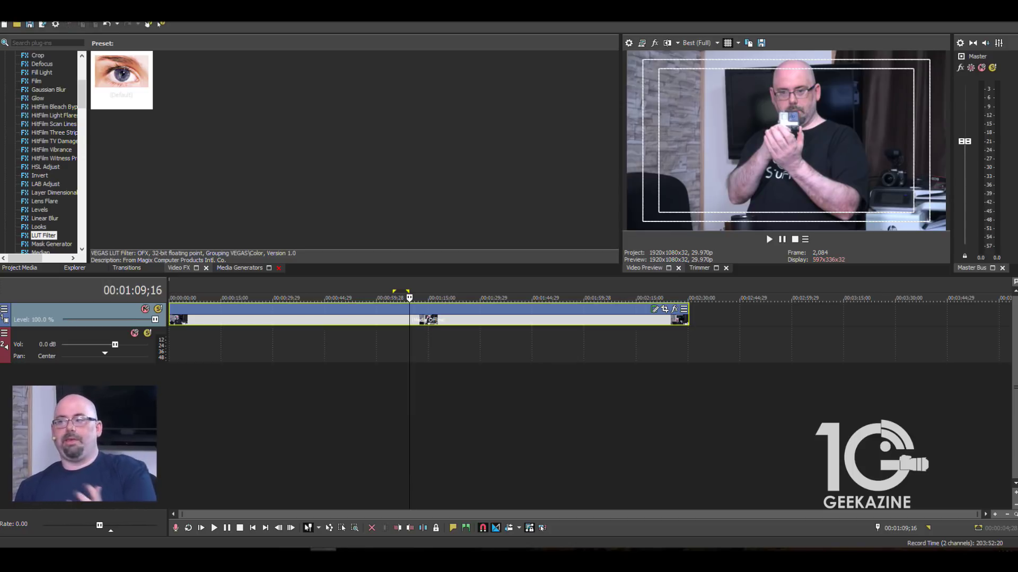